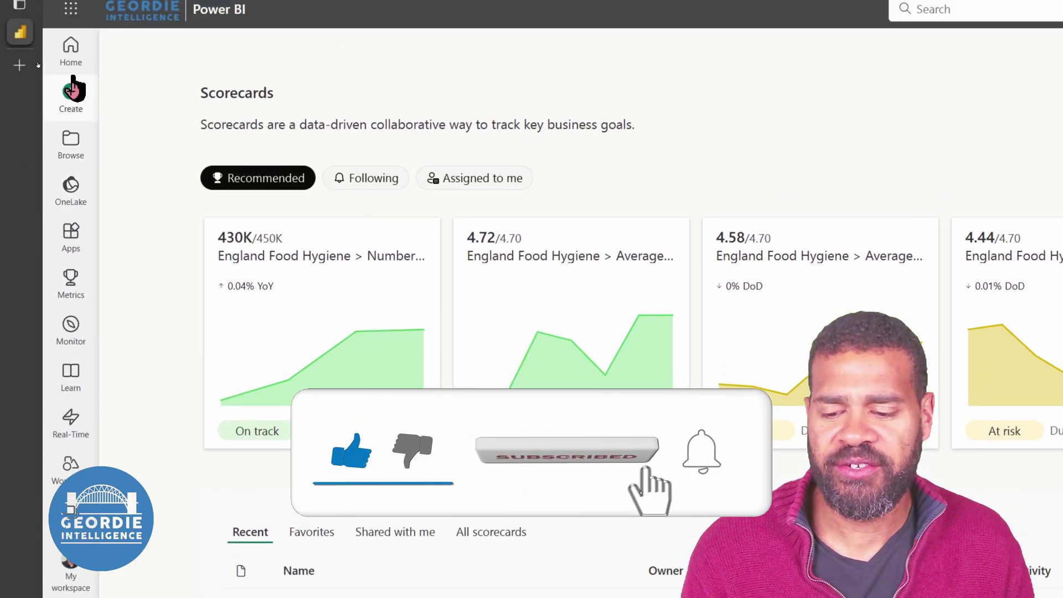
- Browse the metrics hub, filter the goals to those assigned to me, and open the England Food Hygiene scorecard from the Number of Businesses goal
left_click(70, 58)
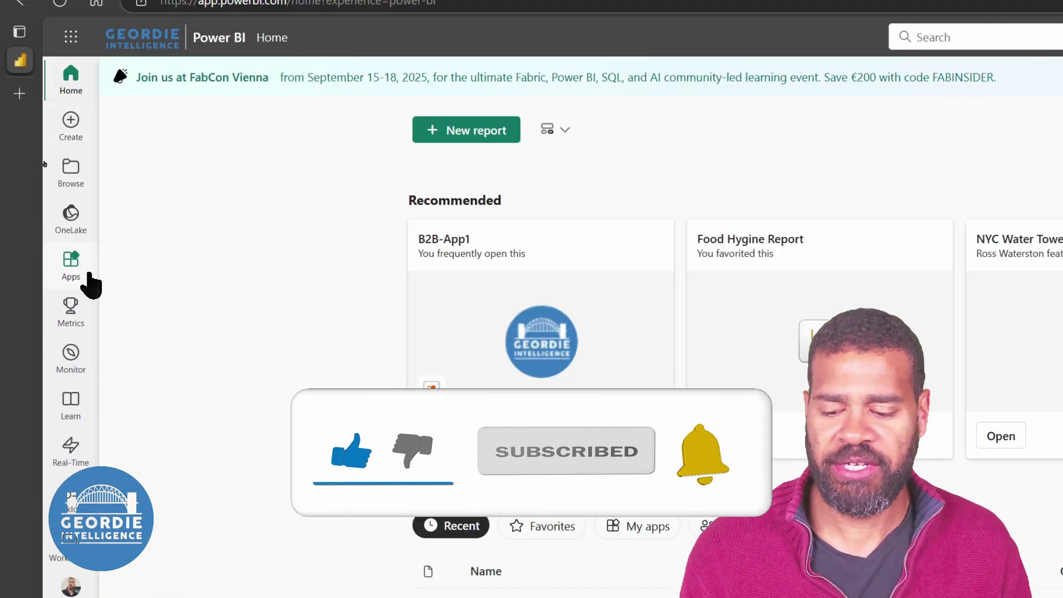
left_click(76, 321)
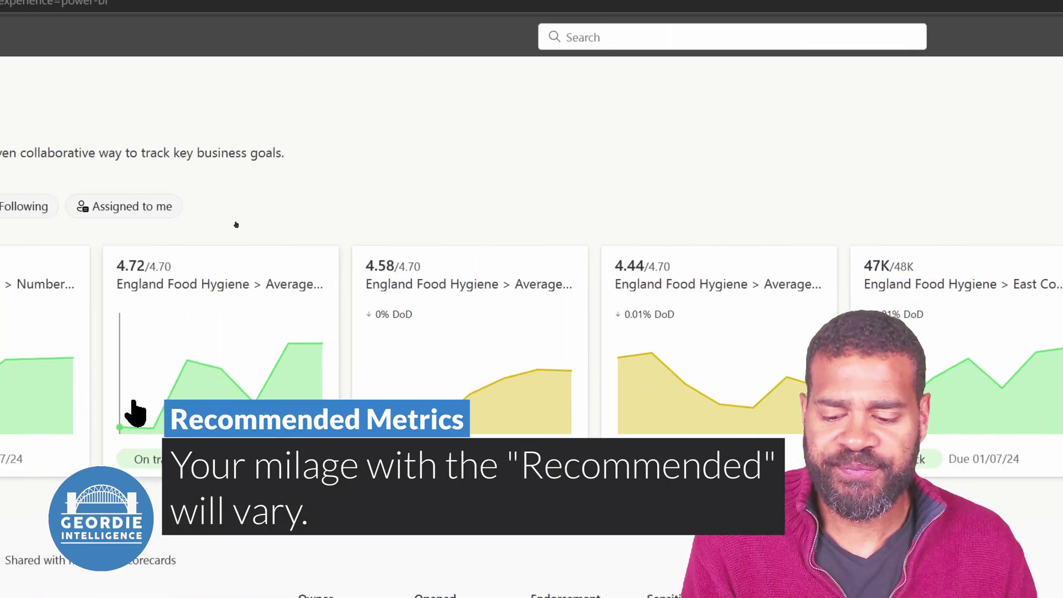
mouse_move(165, 365)
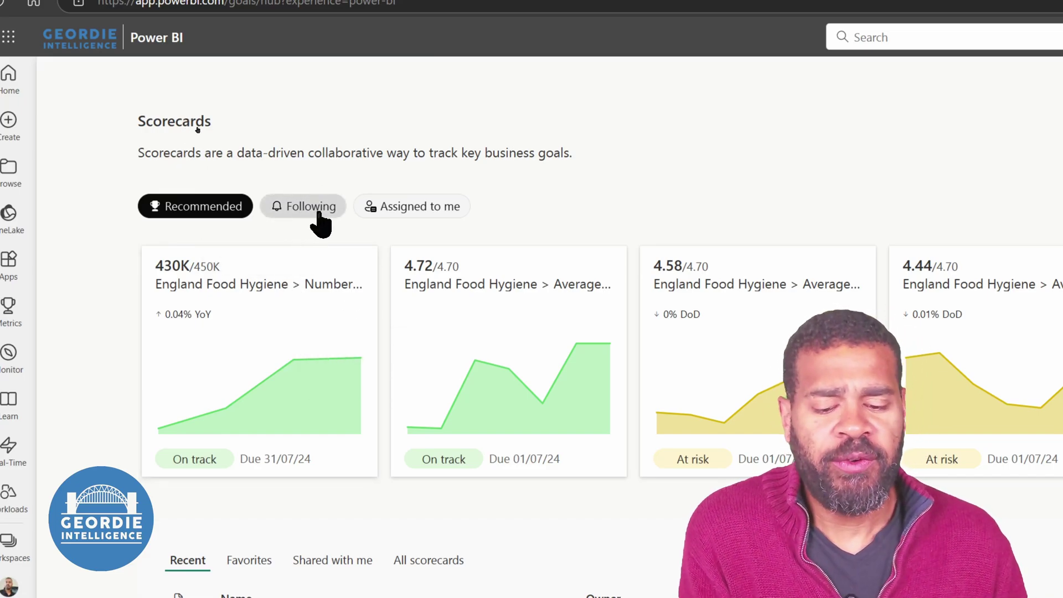
left_click(413, 216)
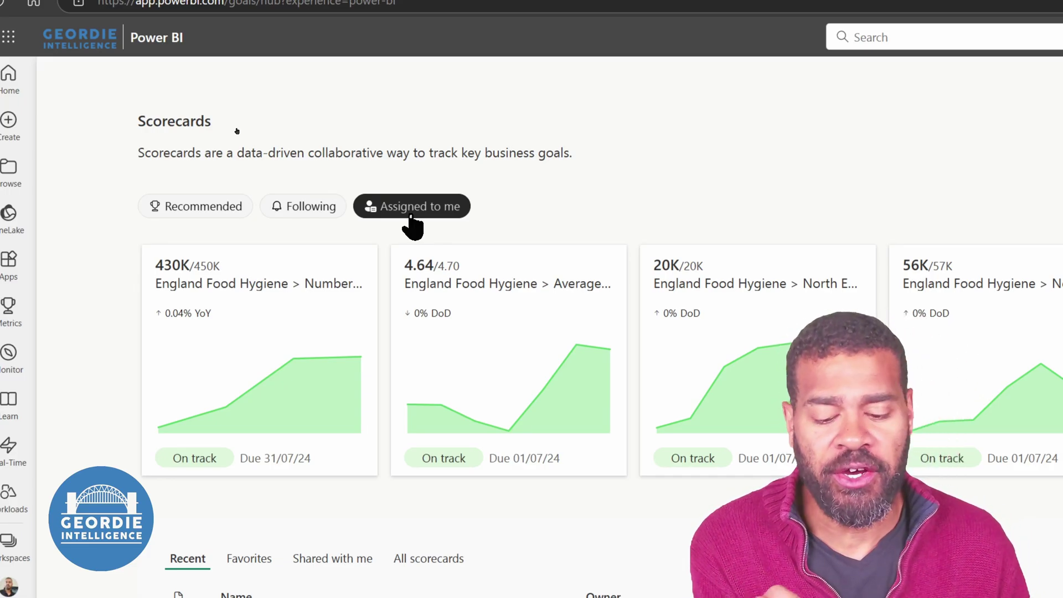
left_click(285, 315)
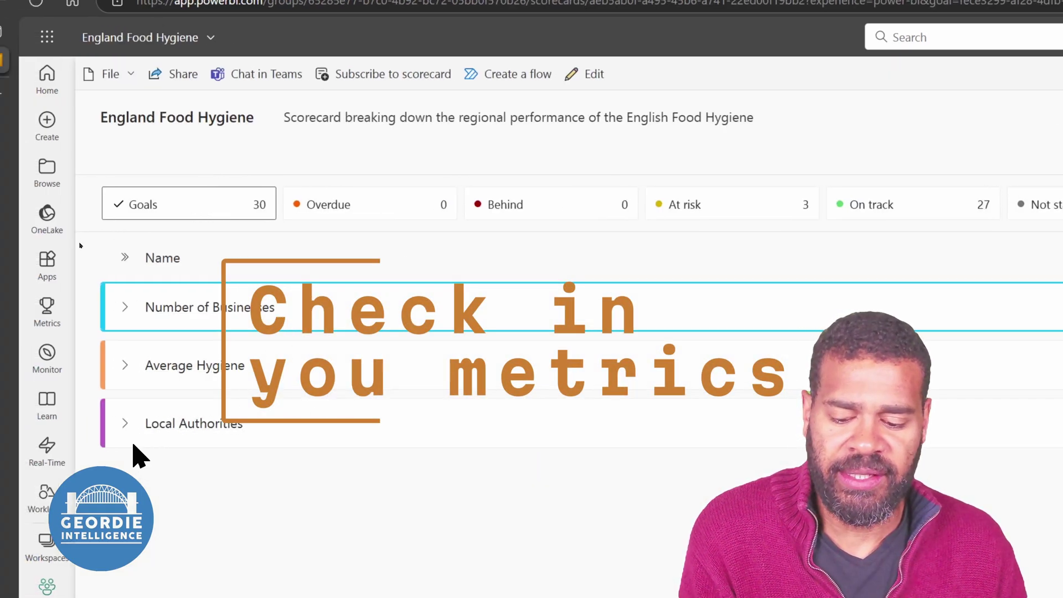
- Save a new check-in on the Average Hygiene - North East subgoal with the note "This is a note because we're doing a video"
left_click(126, 365)
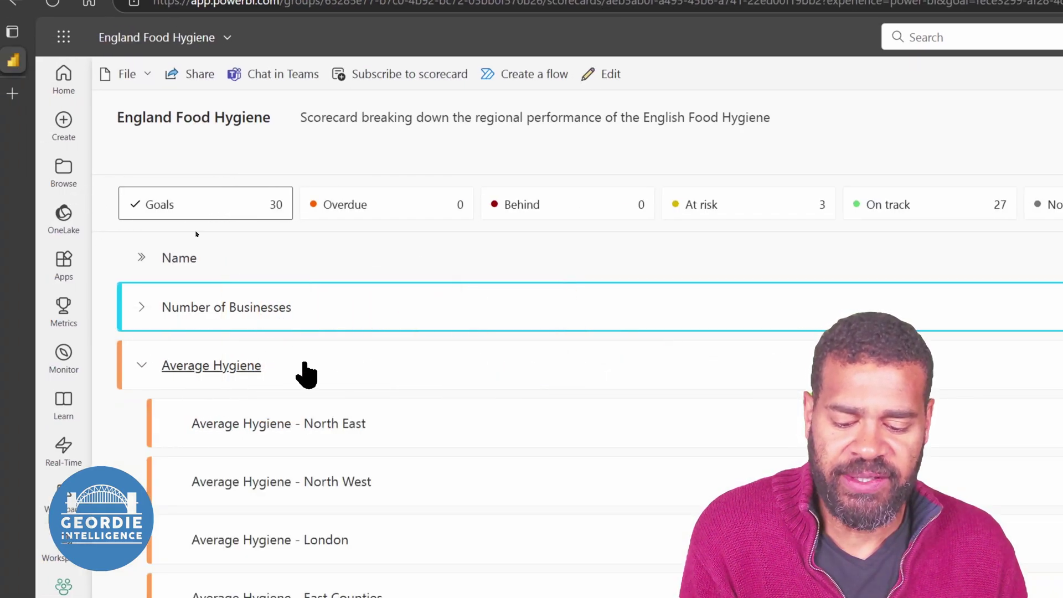
left_click(351, 424)
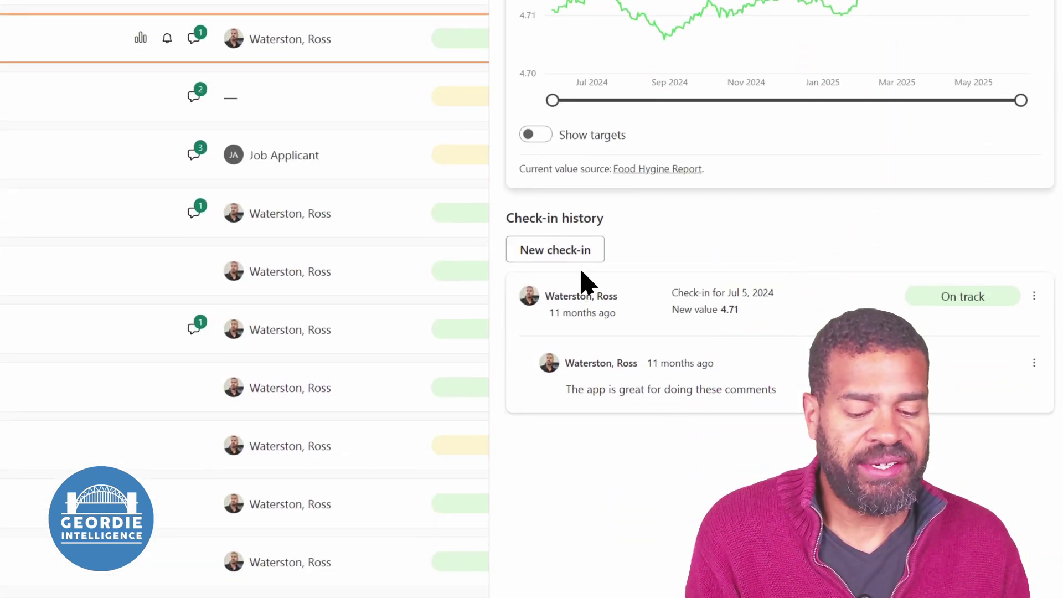
left_click(576, 252)
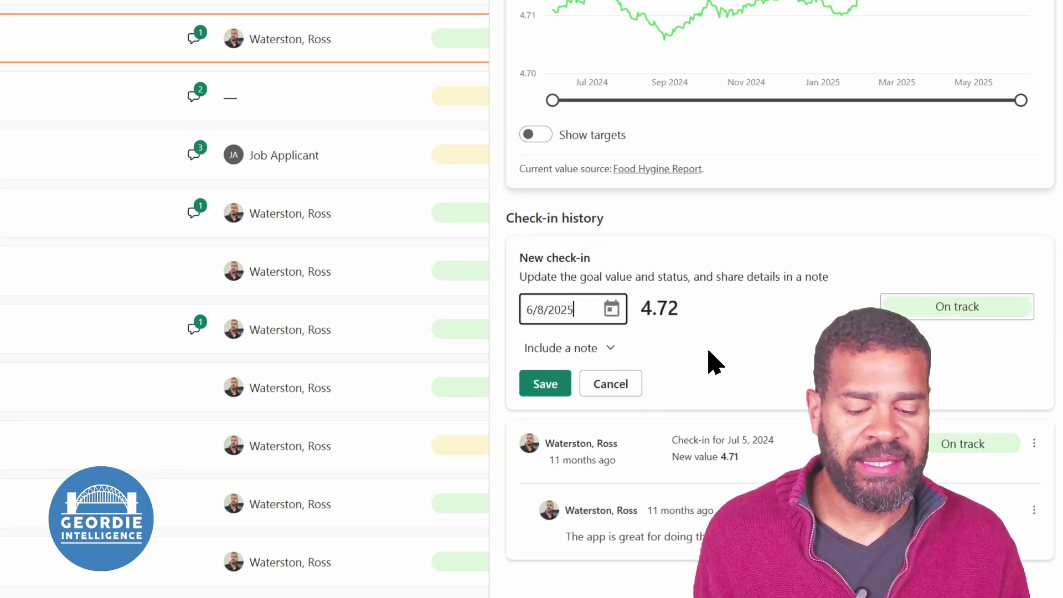
left_click(600, 353)
type("This is a note because we're ")
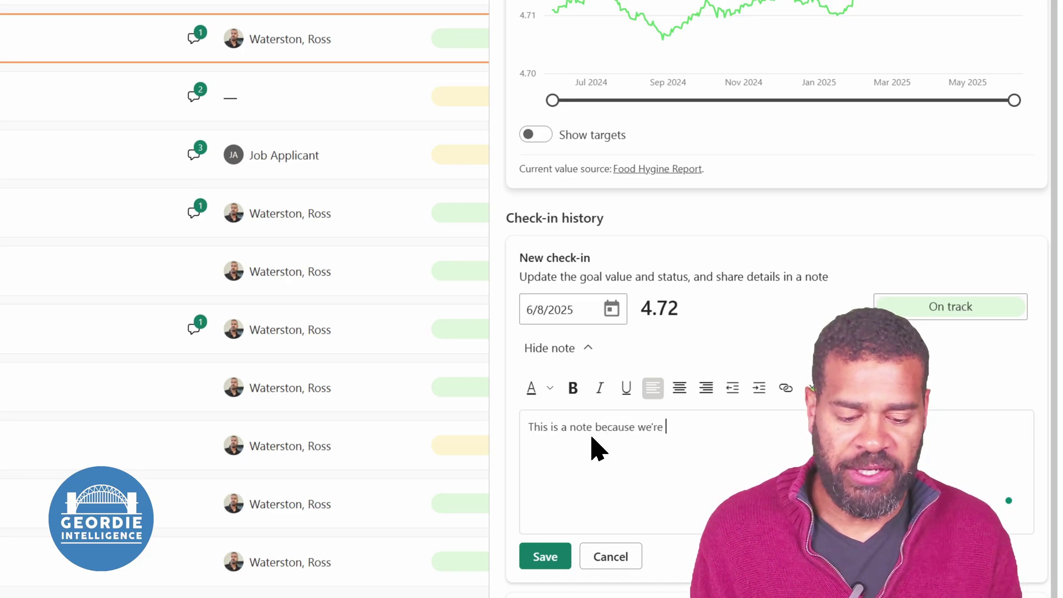
type("doing a video")
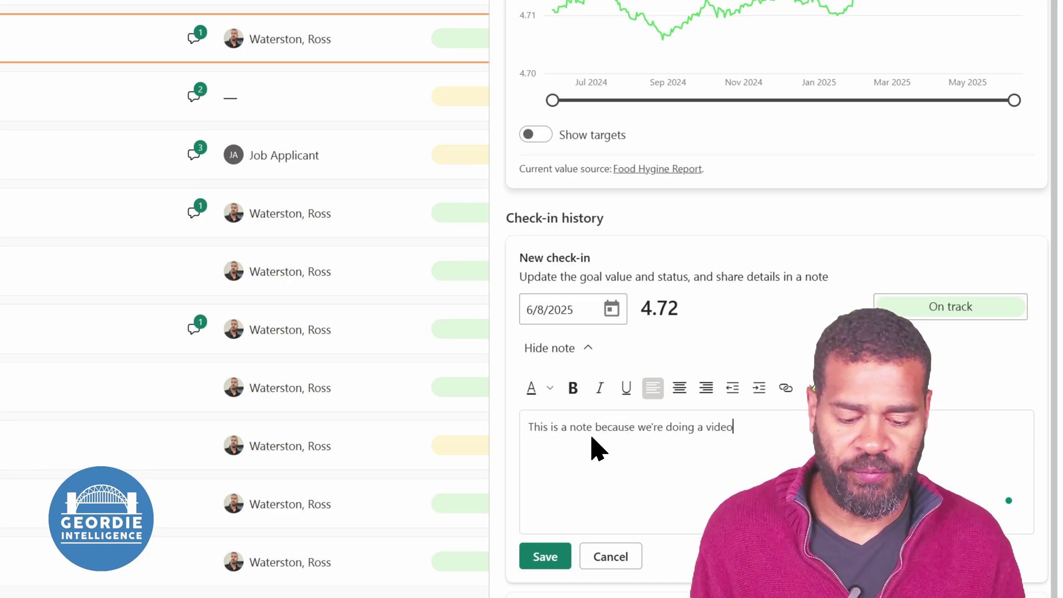
scroll(581, 487, "down", 1)
left_click(547, 501)
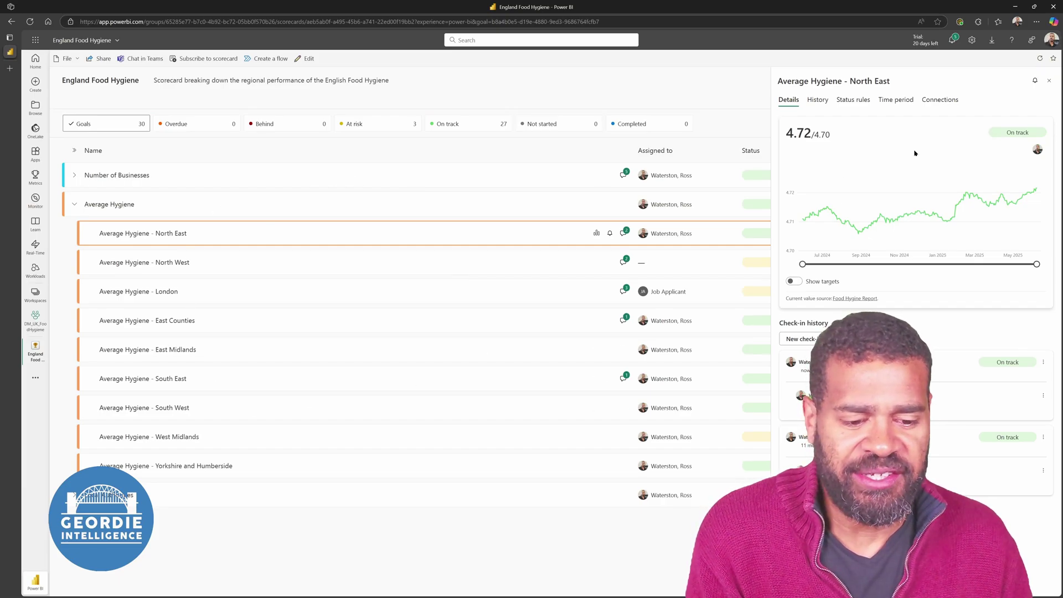
- Leave the North East details, expand the Number of Businesses goal, and examine the trend chart of its West Midlands subgoal
left_click(1049, 81)
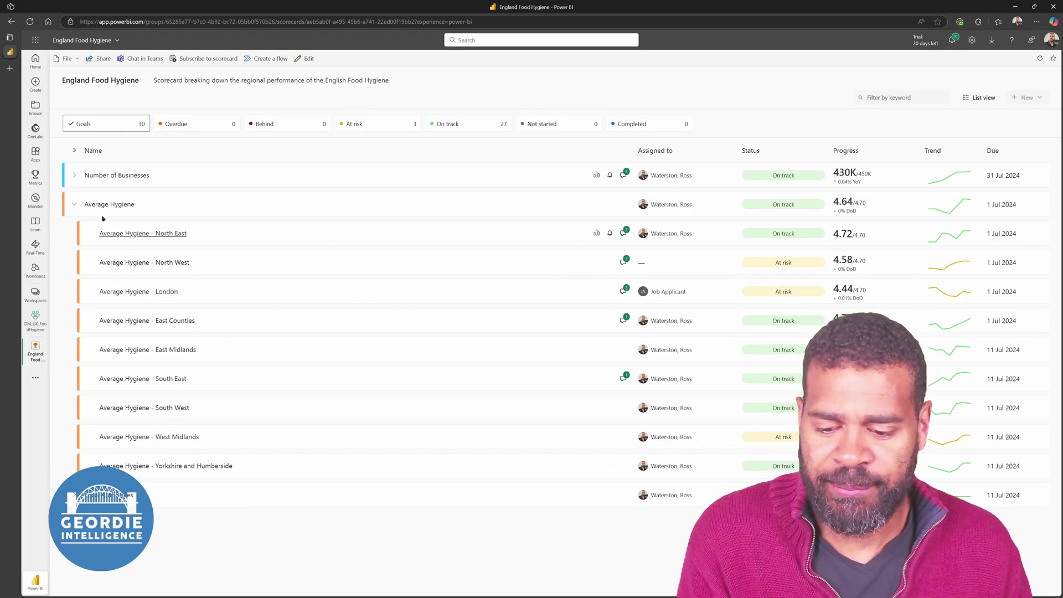
left_click(76, 175)
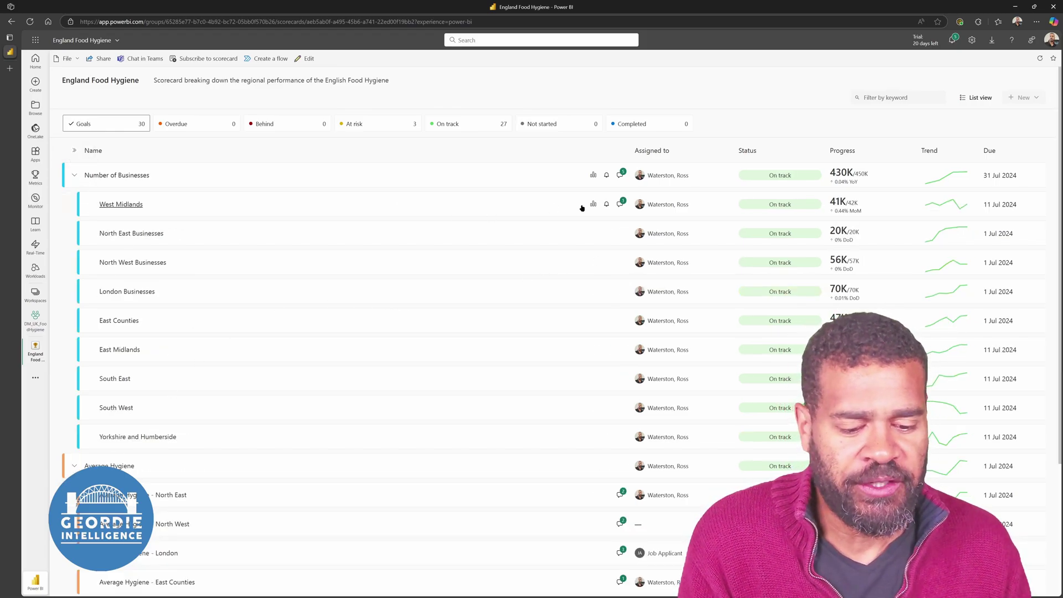
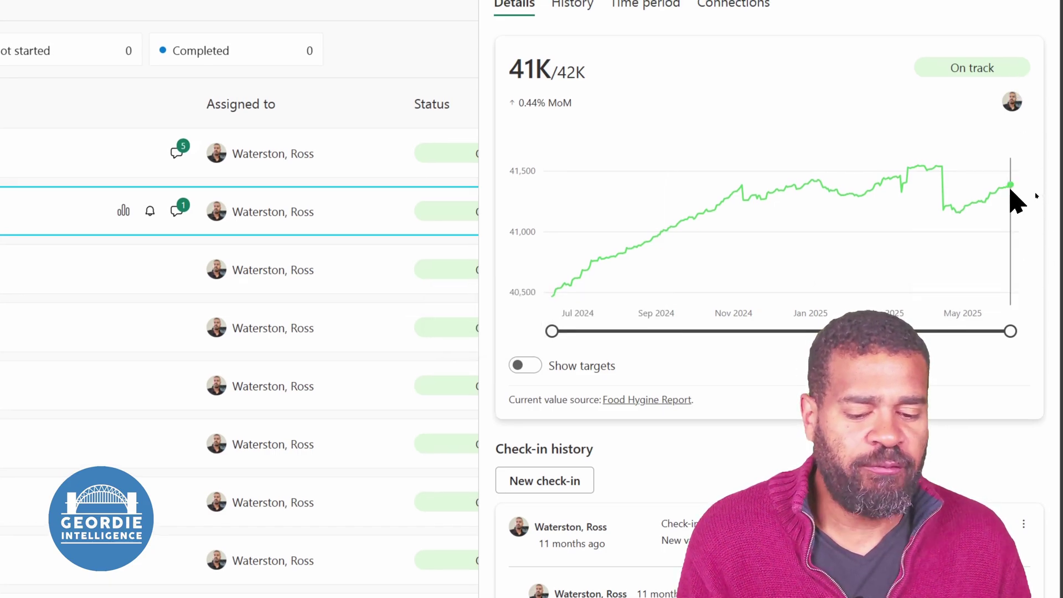
mouse_move(1008, 191)
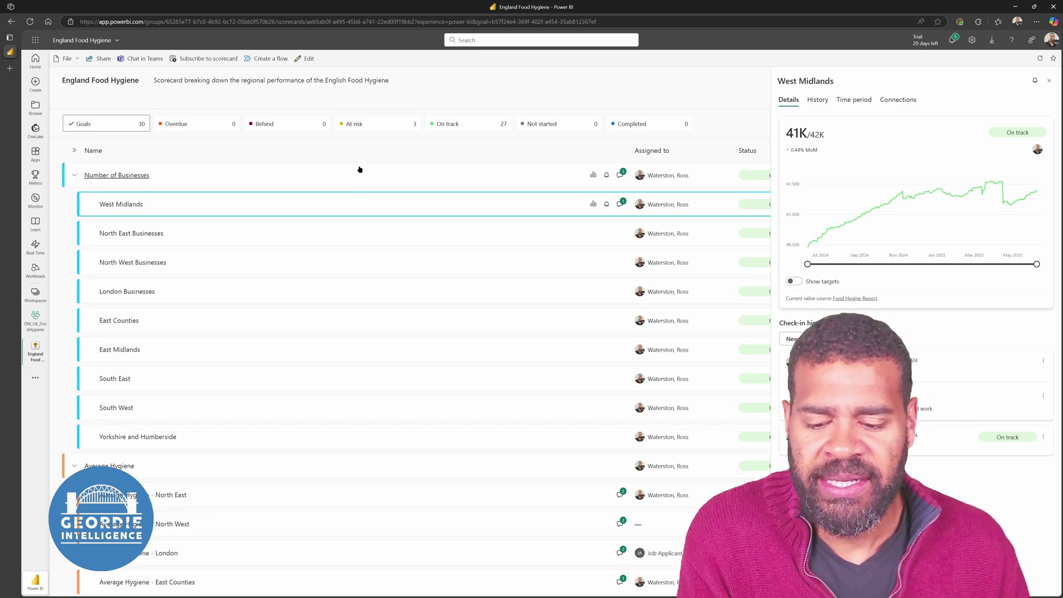
- Put the scorecard in edit mode and inspect the connection options for the West Midlands current value, leaving the subgoal's settings as they are
left_click(305, 59)
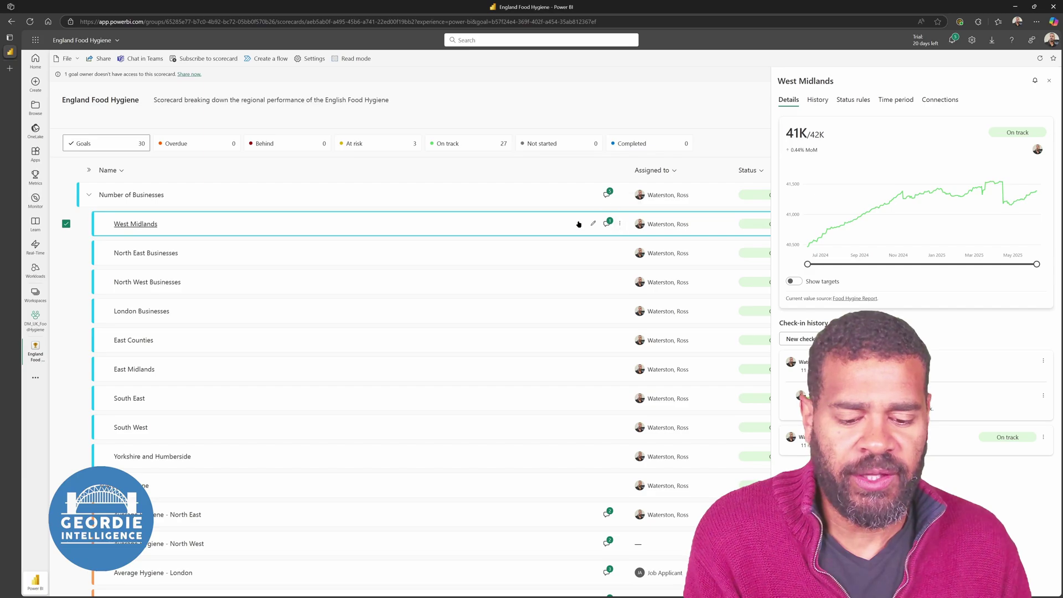
left_click(593, 224)
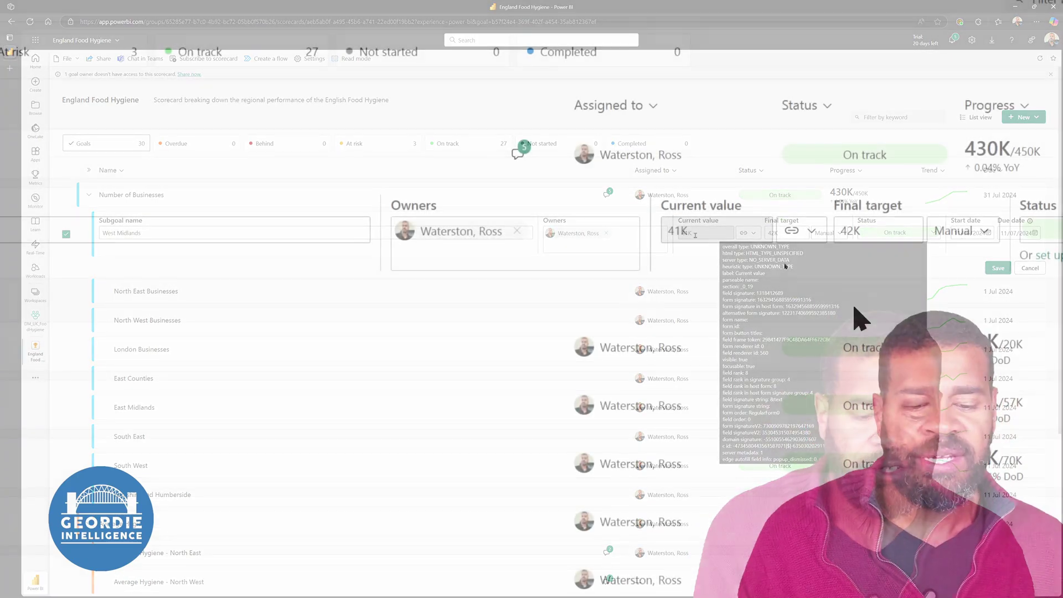
left_click(791, 235)
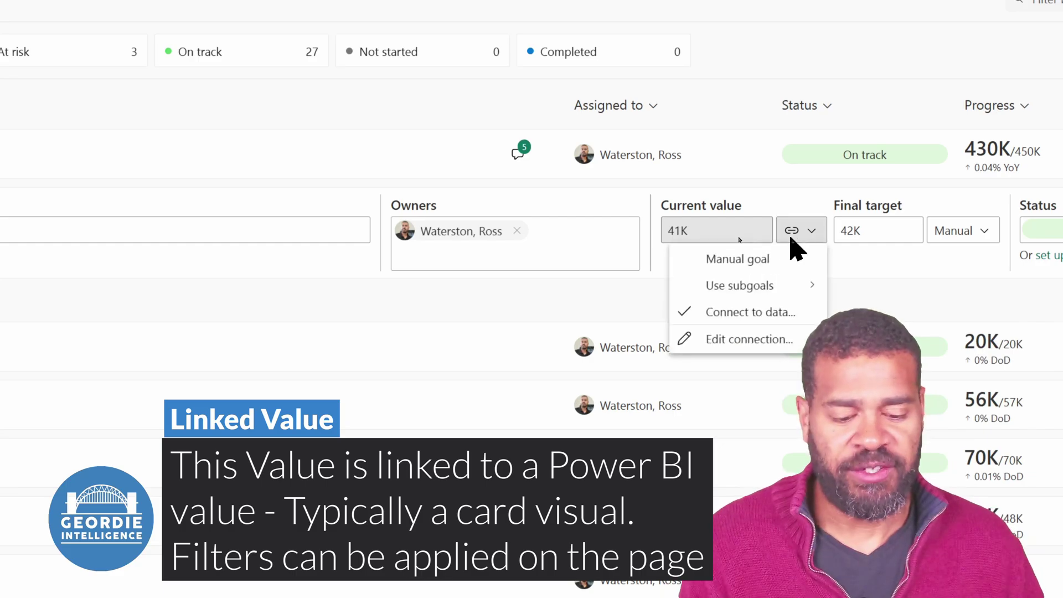
mouse_move(739, 284)
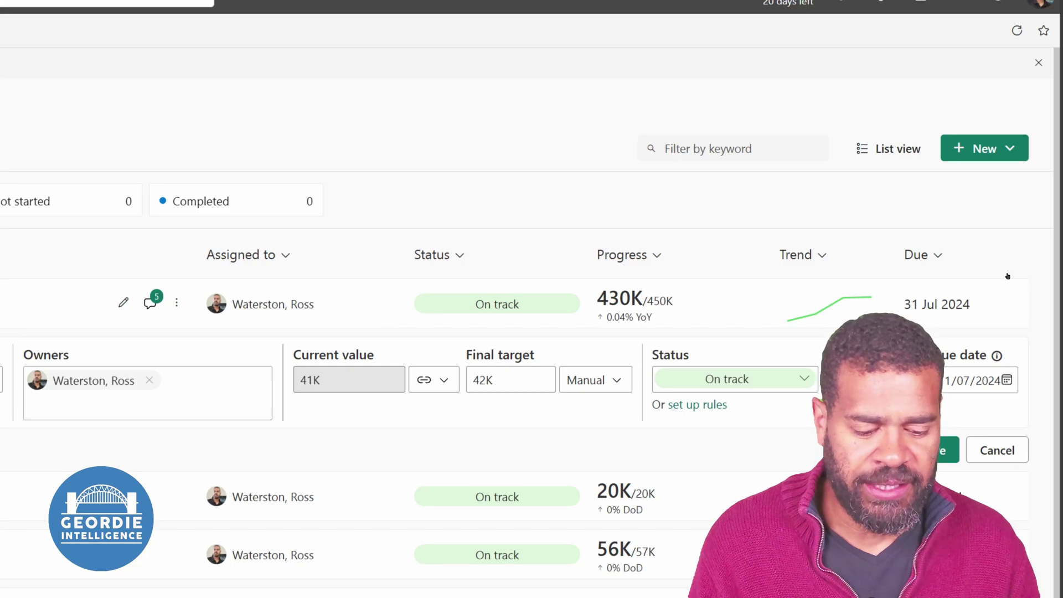
left_click(997, 455)
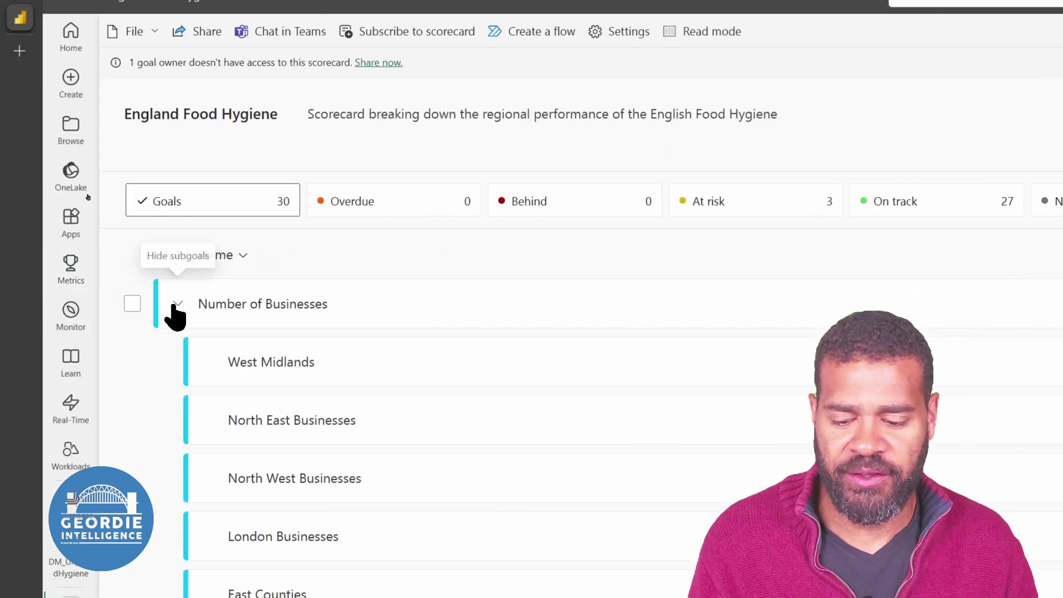
- Collapse the Number of Businesses goal and review the status rules of the Average Hygiene - North East subgoal from its edit form
left_click(176, 306)
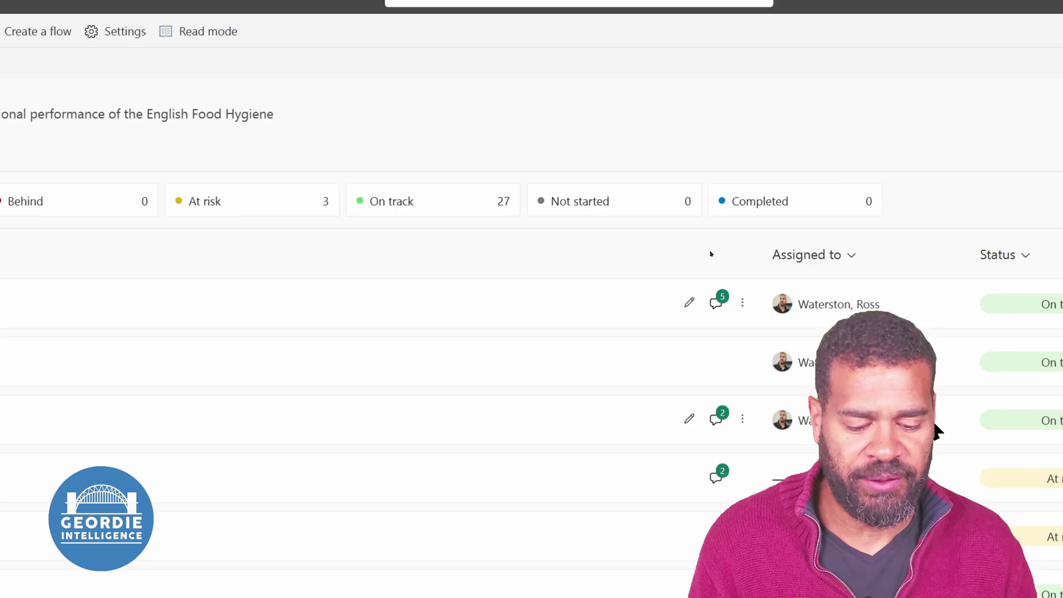
left_click(743, 427)
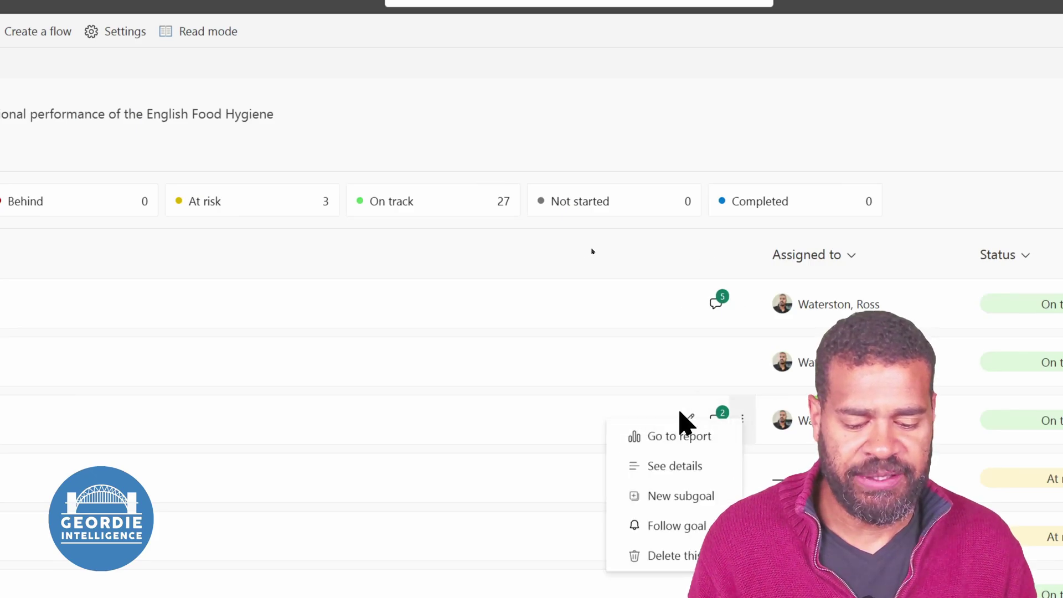
left_click(681, 422)
left_click(689, 418)
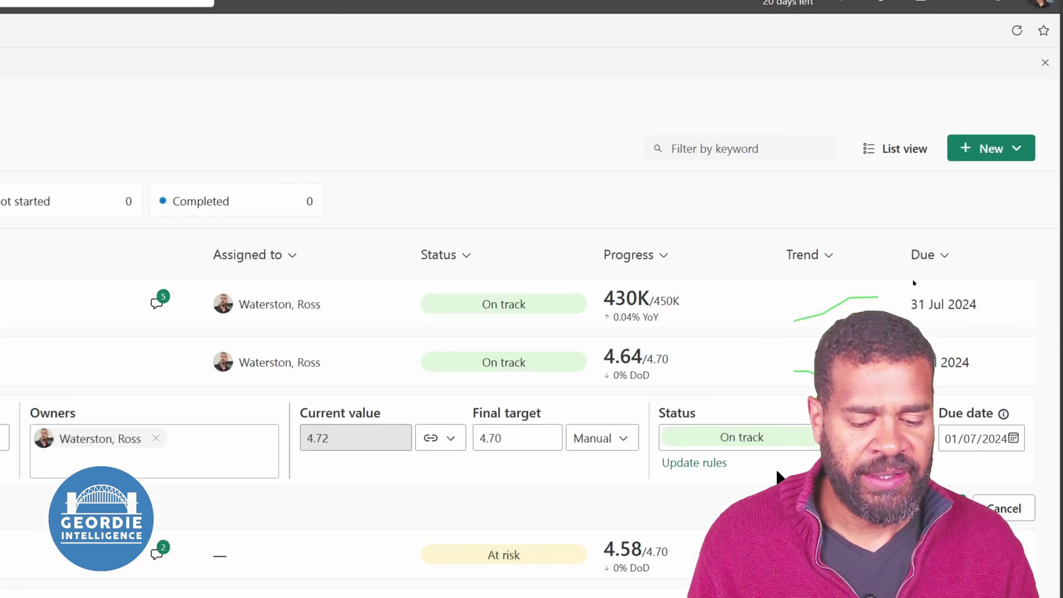
left_click(683, 464)
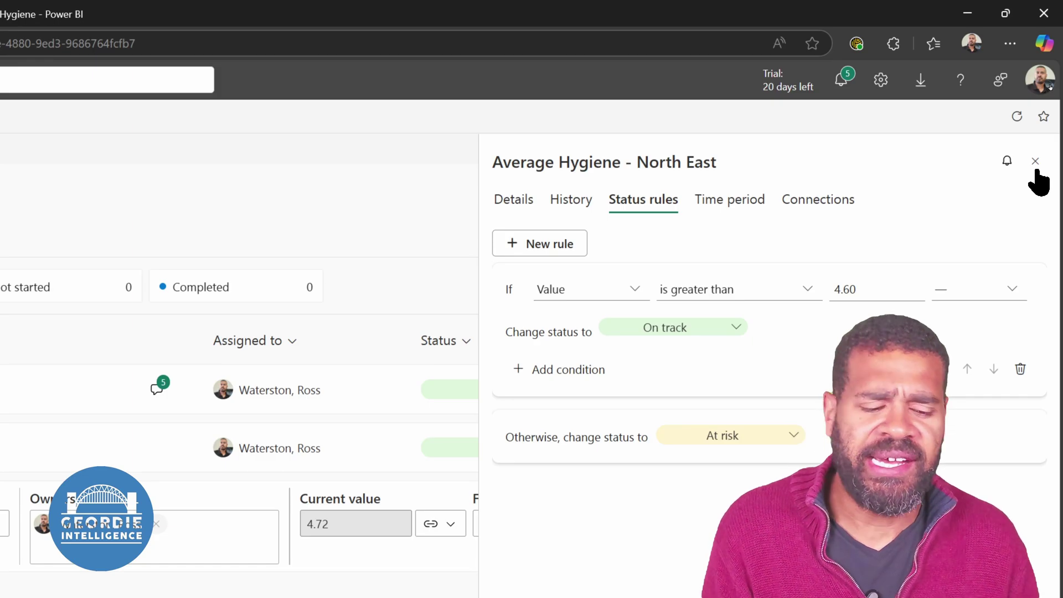
left_click(1035, 162)
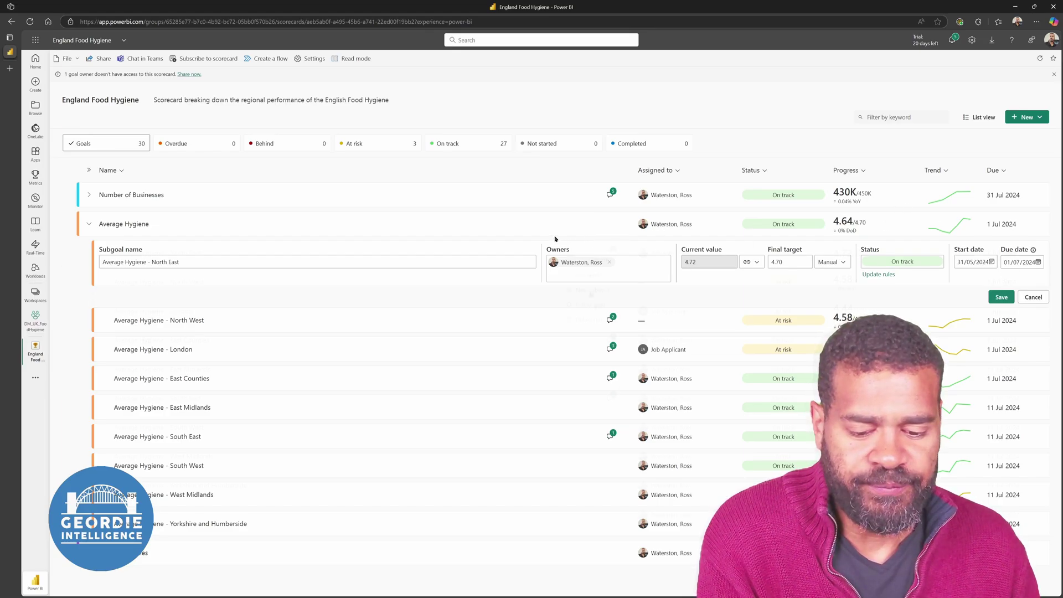
- Open the details of Average Hygiene - North East and look through its check-in history and status rules
key("Return")
right_click(588, 252)
left_click(591, 279)
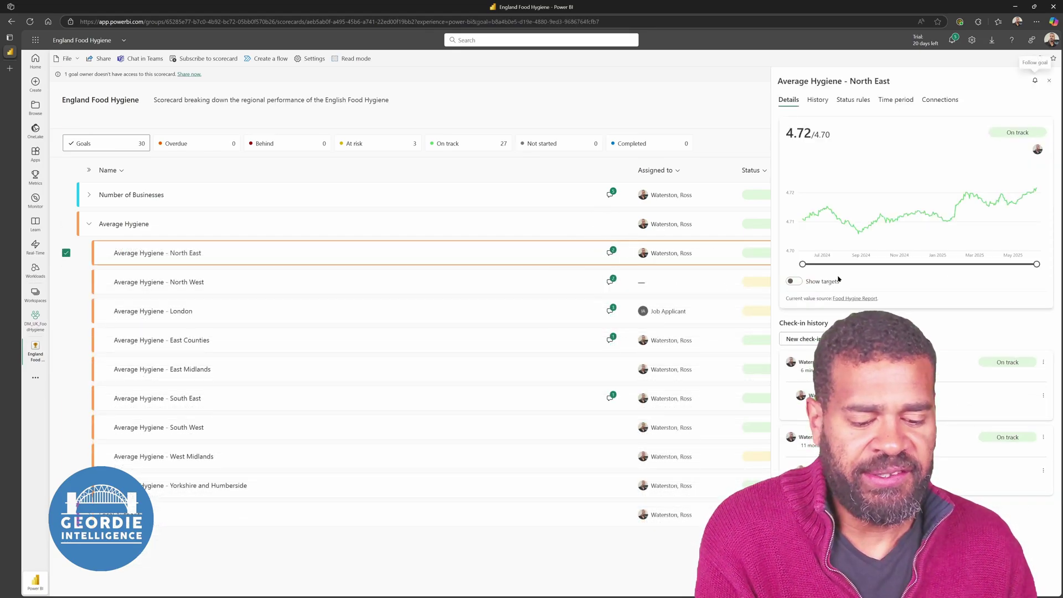
left_click(817, 101)
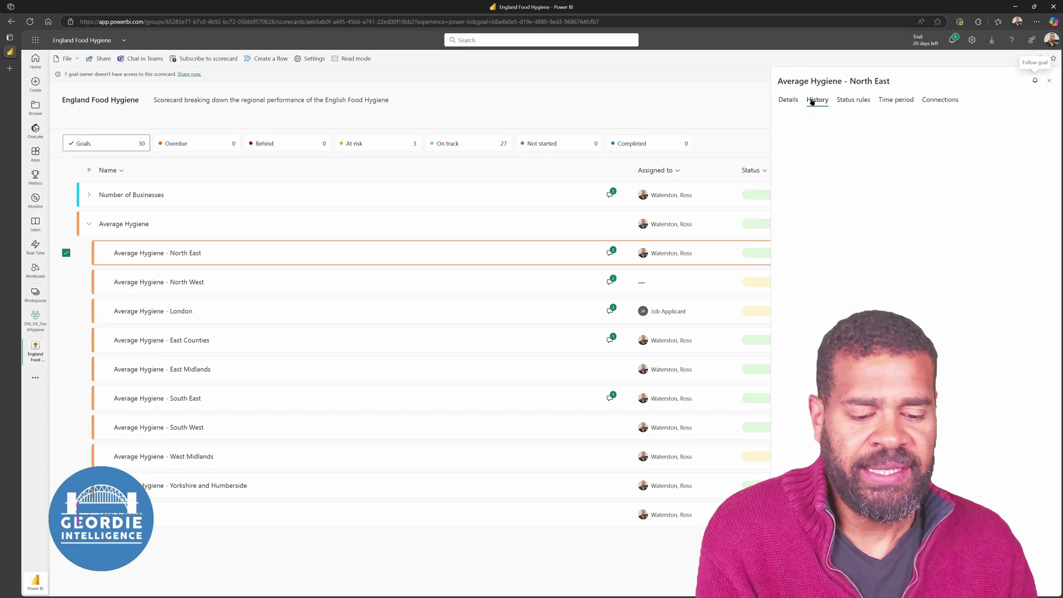
scroll(860, 187, "down", 4)
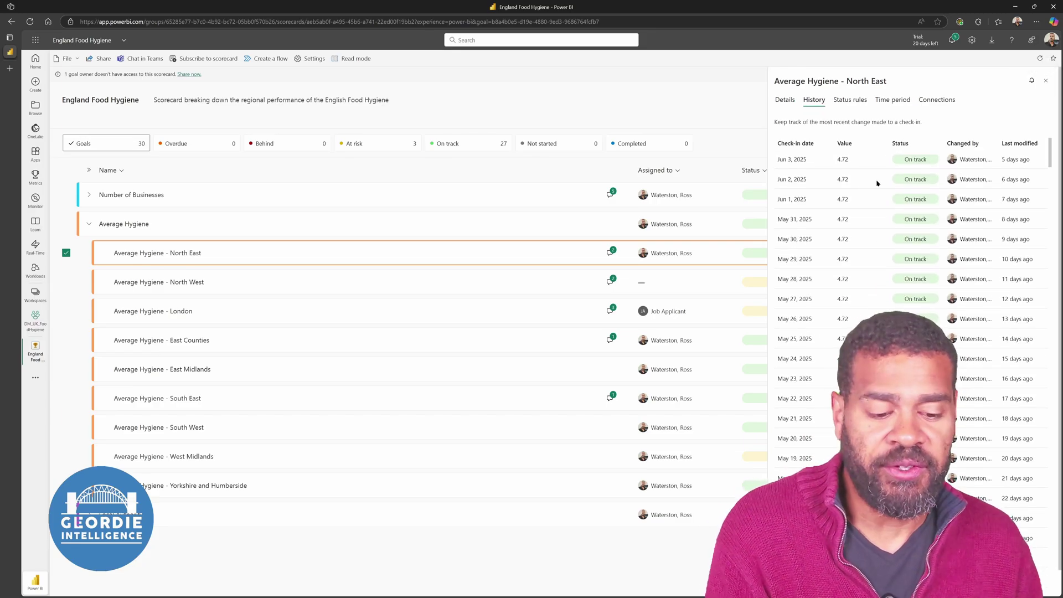
scroll(877, 177, "up", 4)
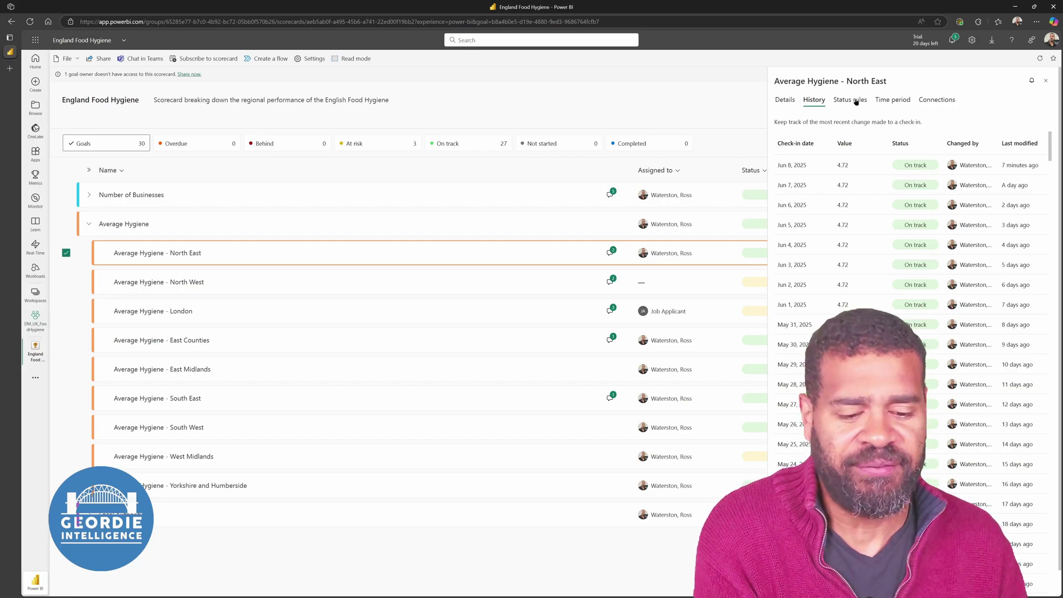
left_click(857, 103)
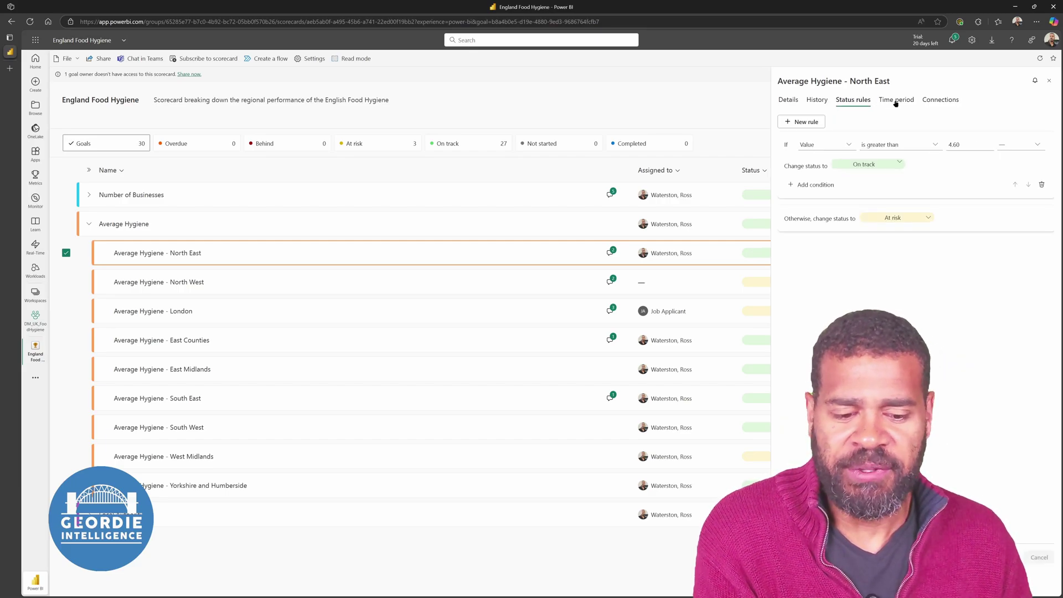
- Turn on change tracking for Average Hygiene - North East, using a cycle to date with a Monthly interval
left_click(894, 102)
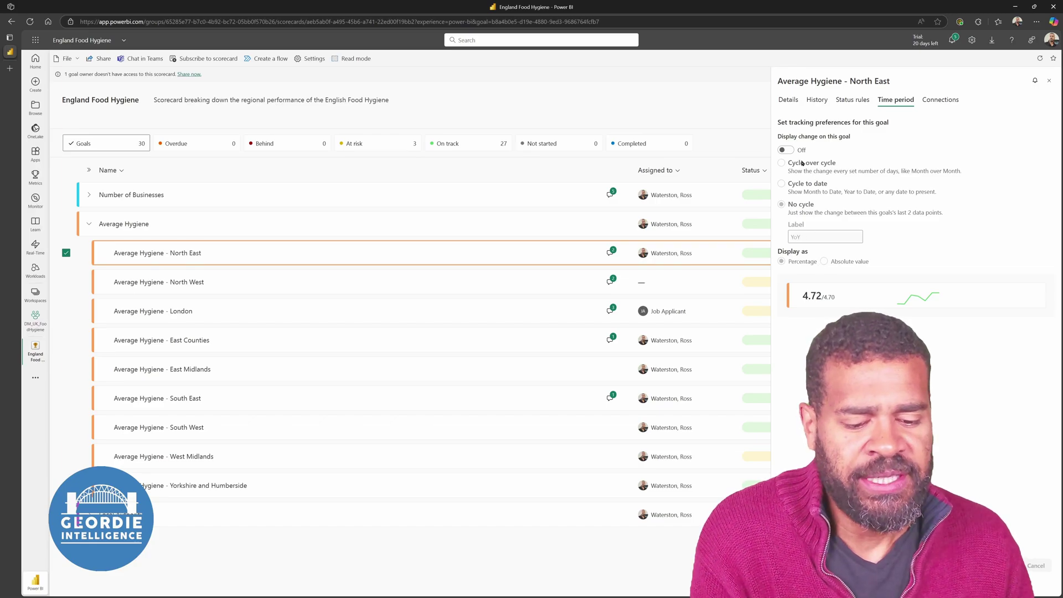
left_click(785, 150)
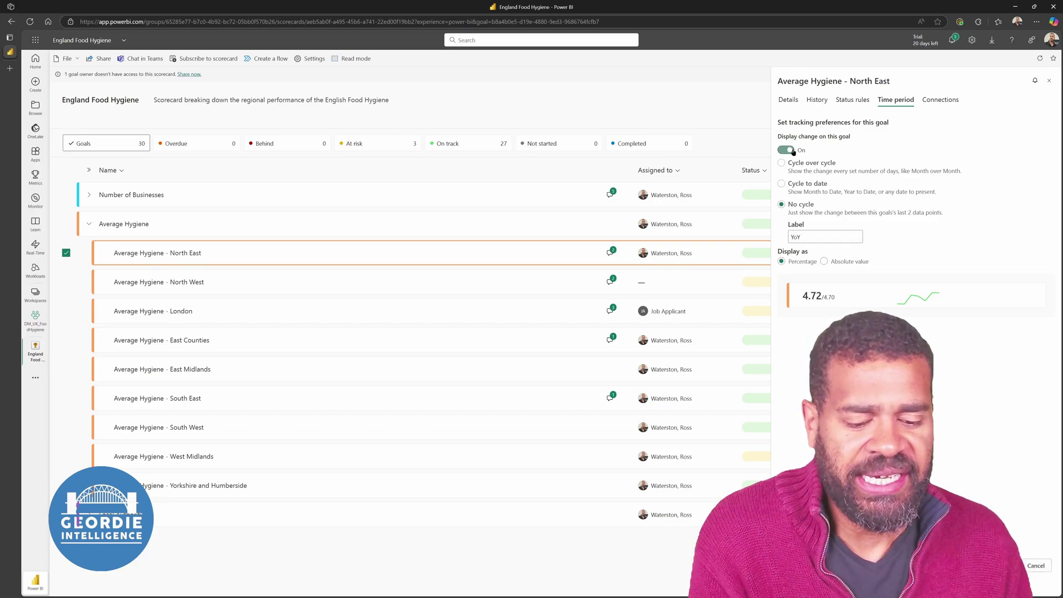
left_click(784, 186)
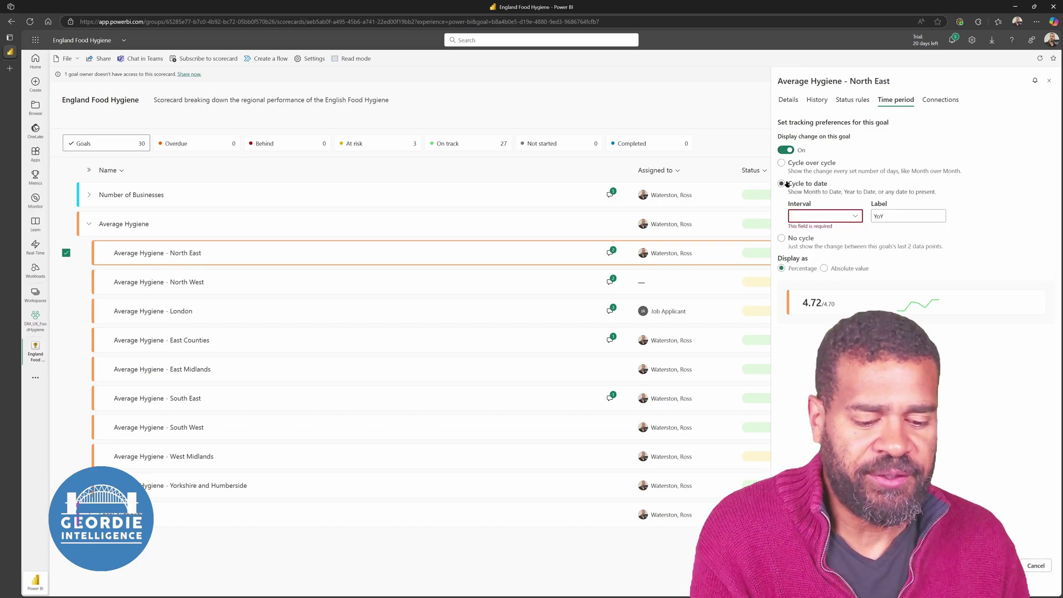
left_click(858, 217)
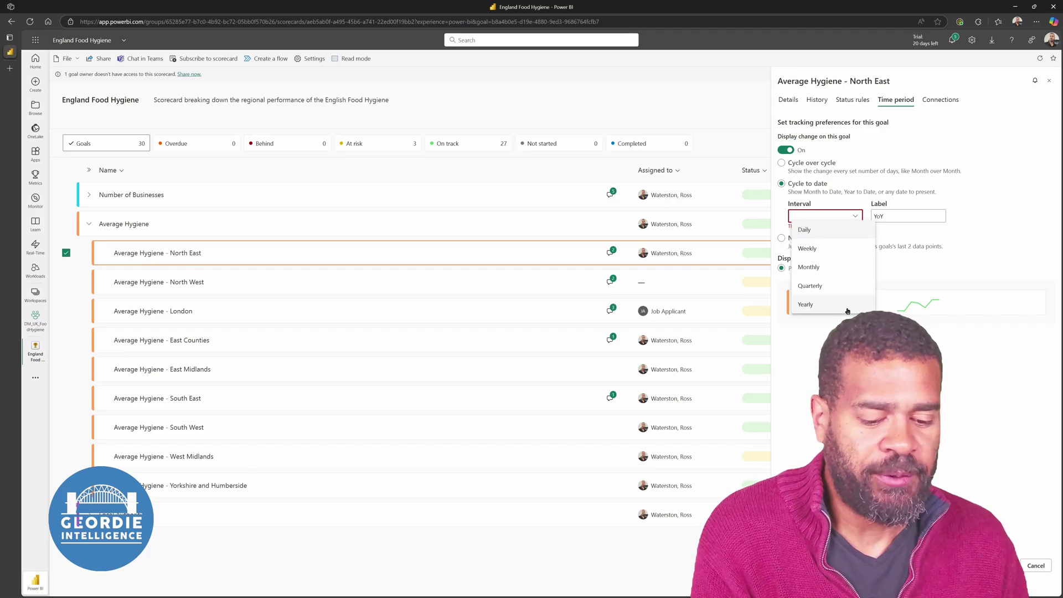
left_click(830, 249)
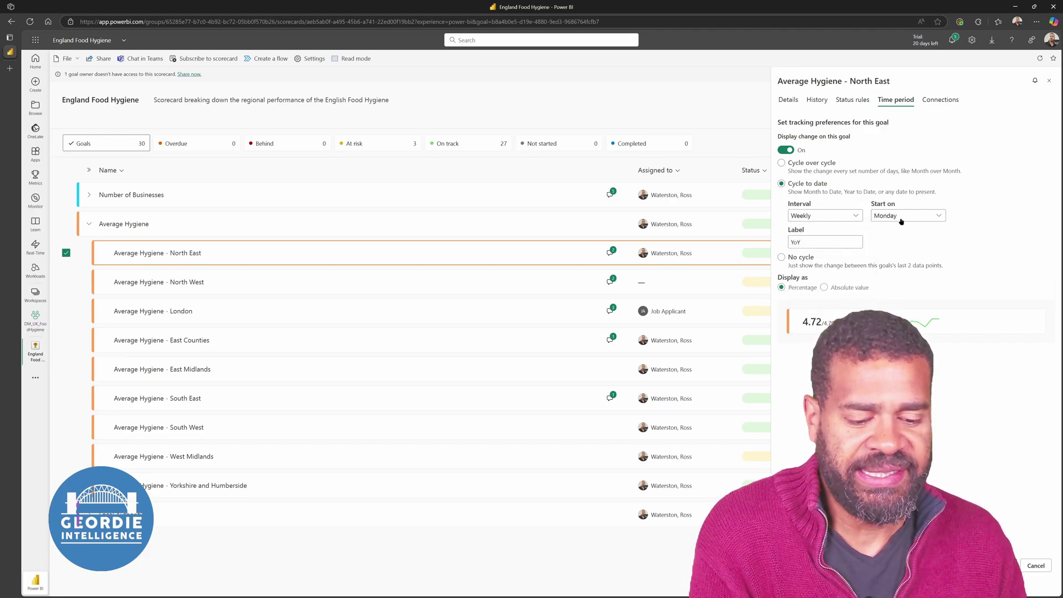
left_click(824, 216)
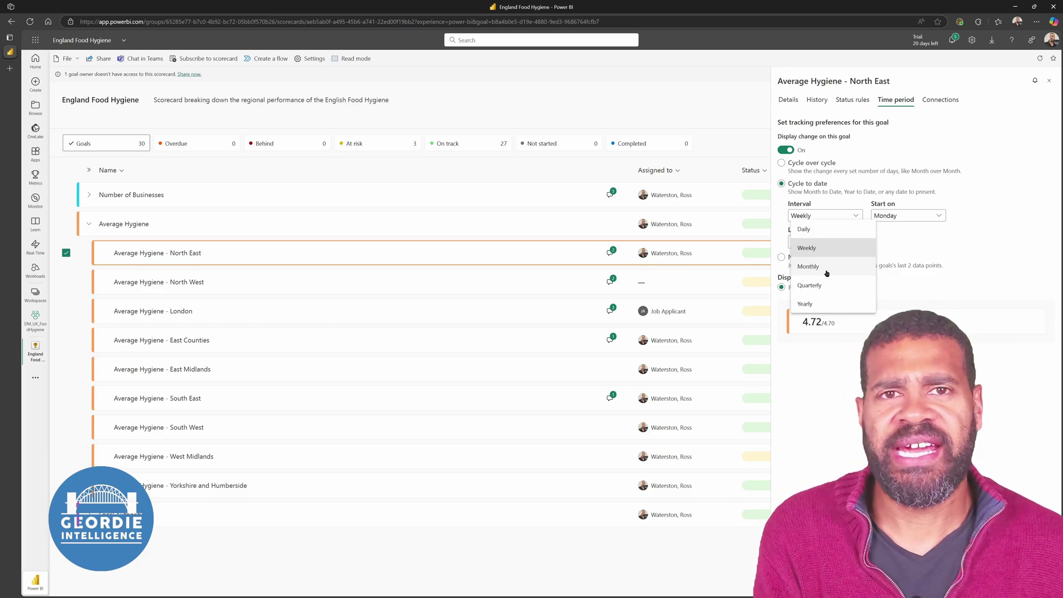
left_click(847, 385)
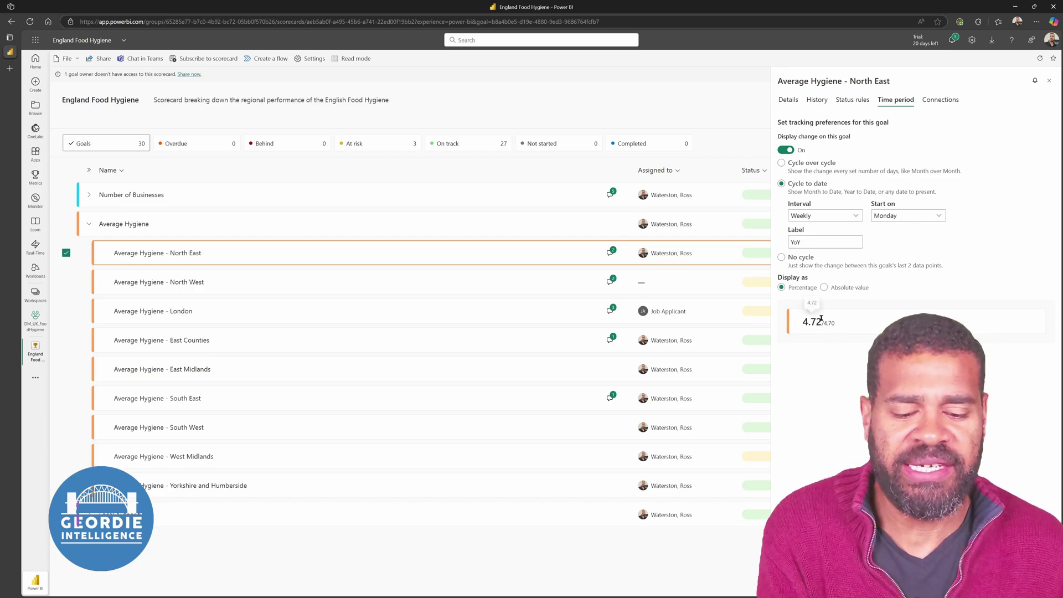
left_click(839, 215)
left_click(818, 264)
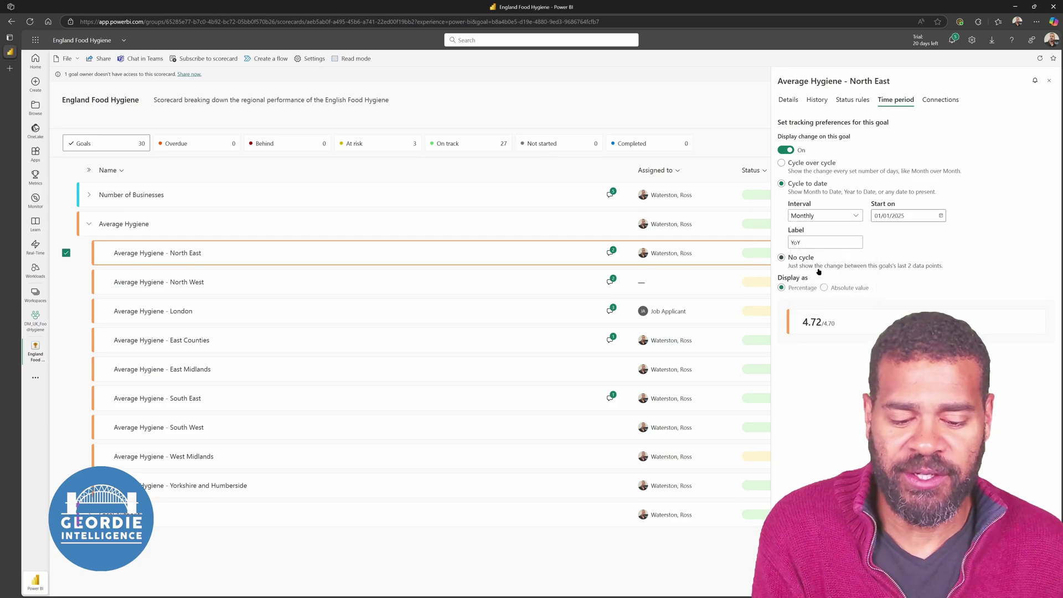
- Label the North East subgoal's time period MTD and close its details
left_click_drag(815, 242, 788, 242)
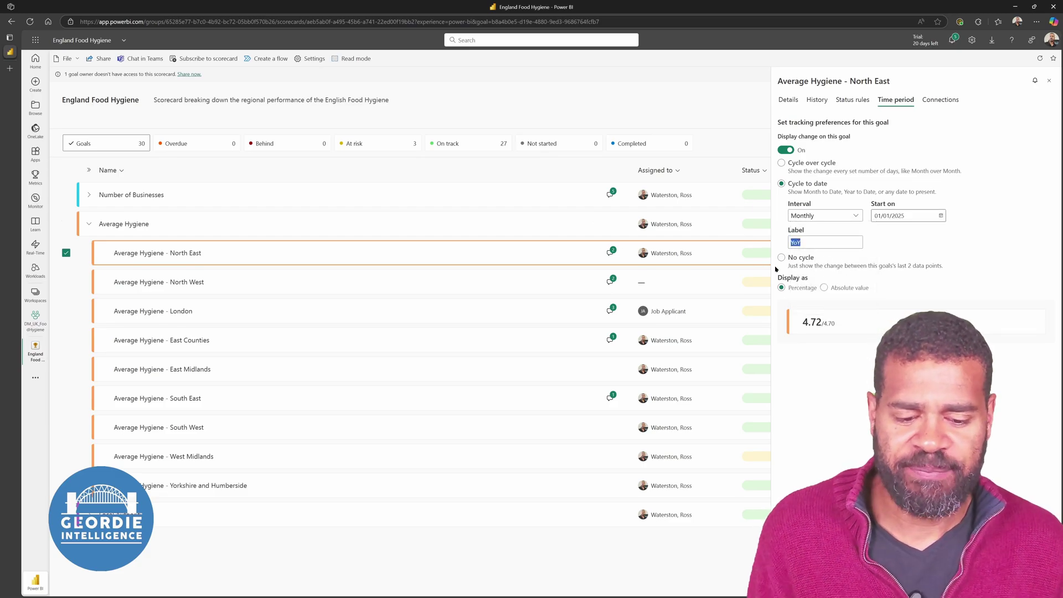
type("MoM")
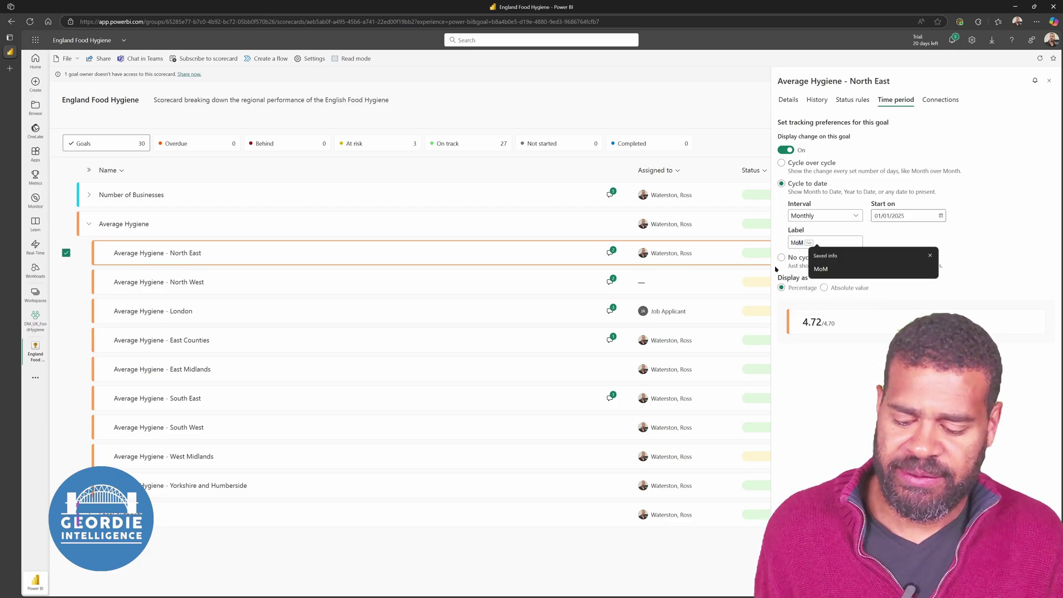
key("BackSpace")
key("BackSpace")
type("TD")
key("BackSpace")
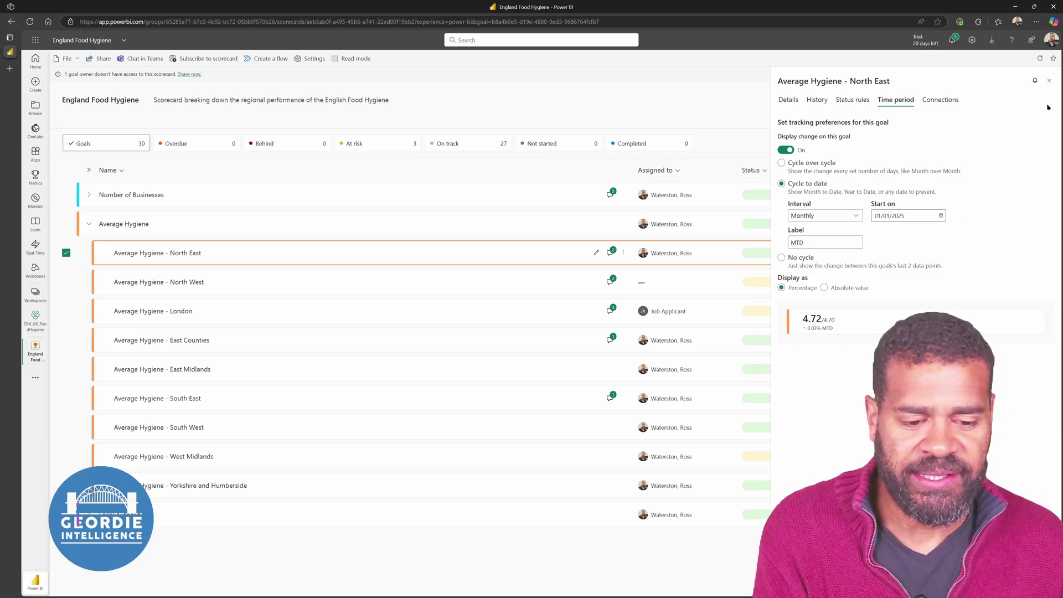
left_click(1048, 80)
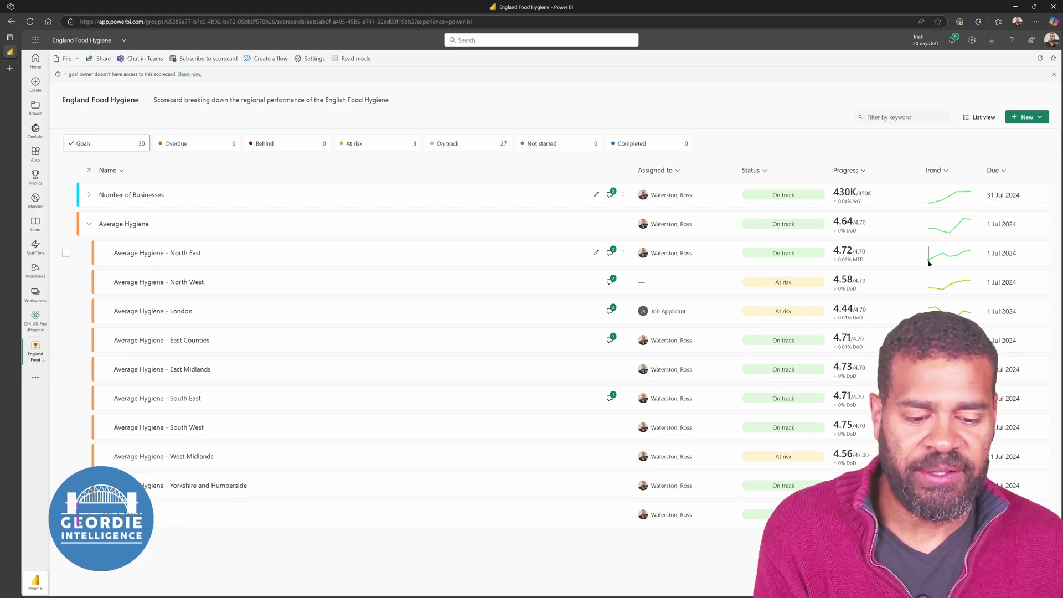
mouse_move(935, 261)
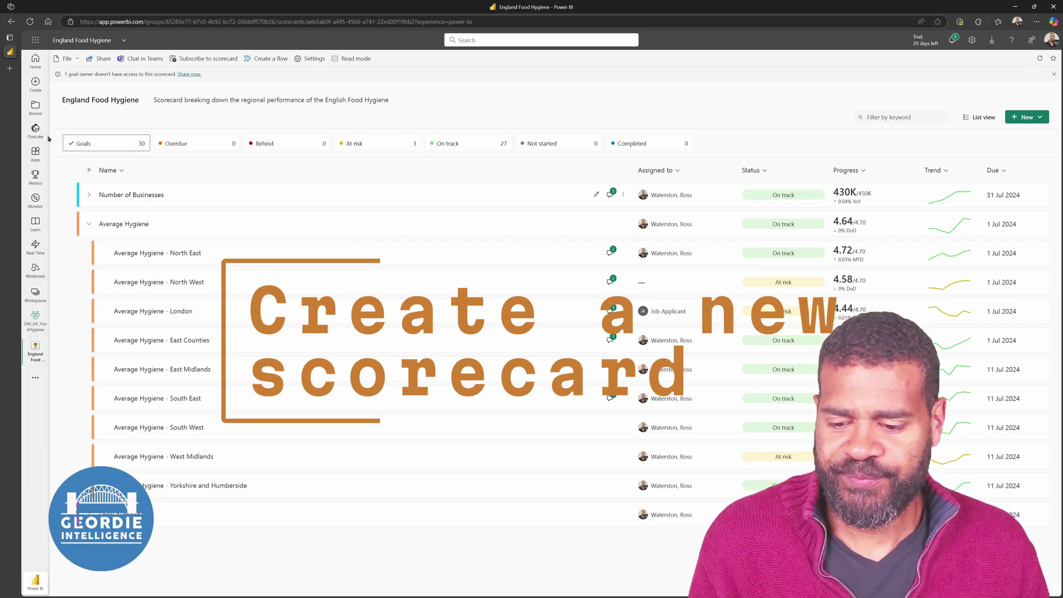
- Create a new scorecard from the metrics hub and save its first goal as Totals
left_click(35, 176)
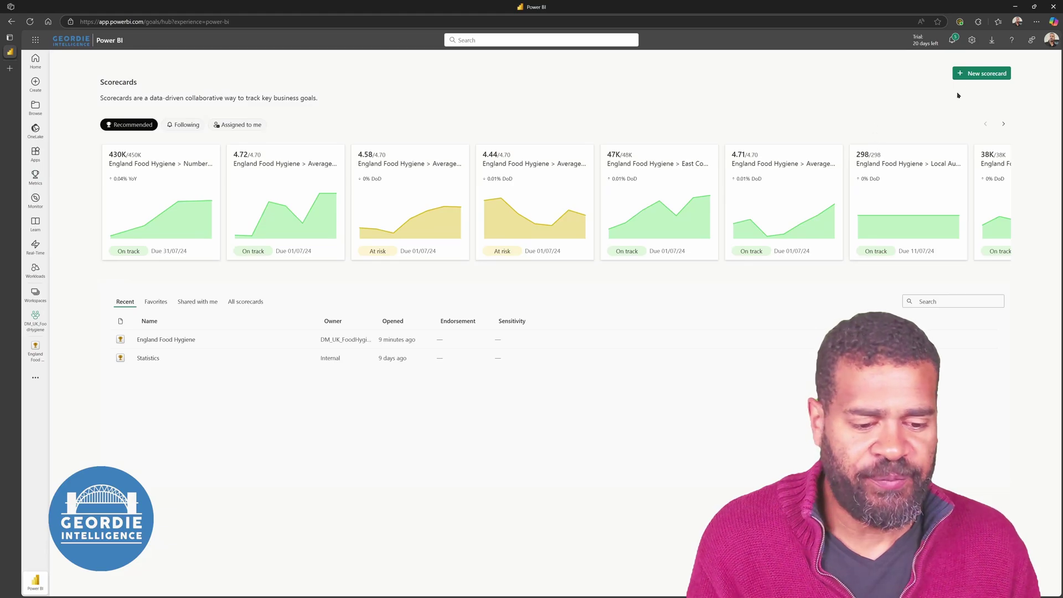
left_click(981, 73)
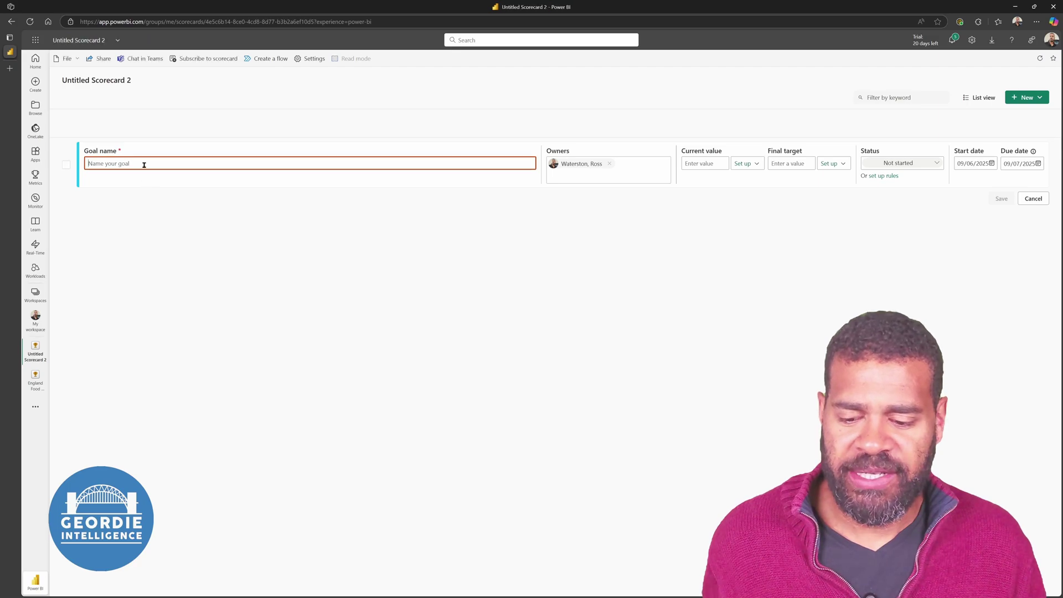
type("Totals")
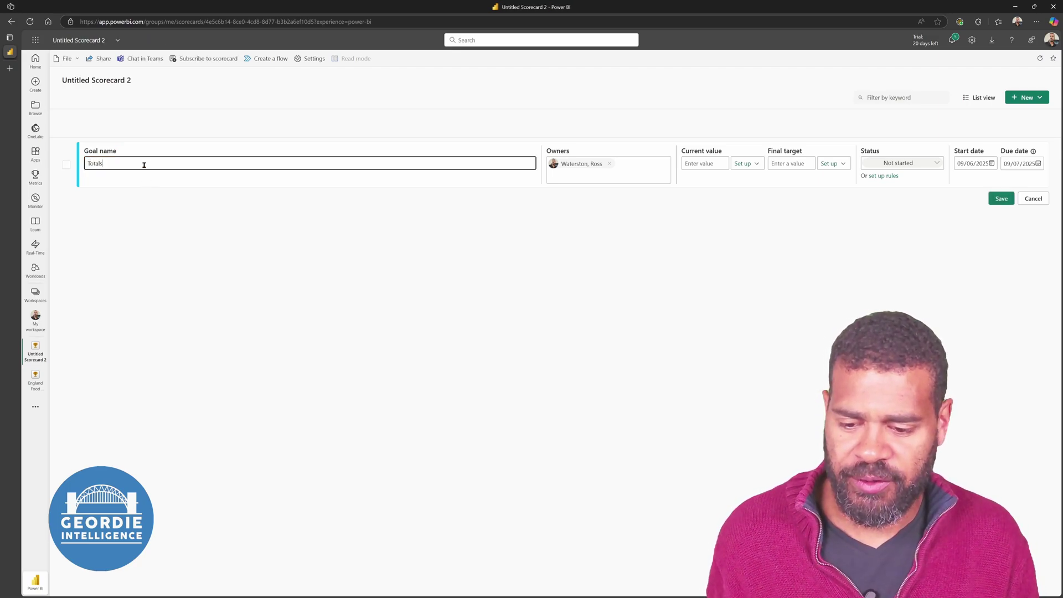
key("Return")
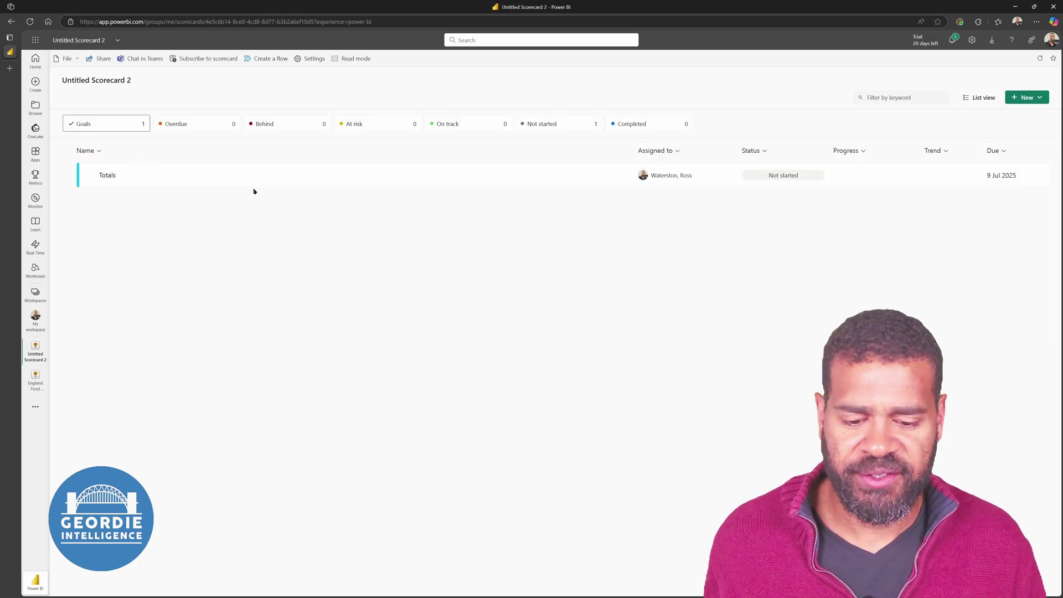
- Add a subgoal named Businesses under the Totals goal
left_click(623, 174)
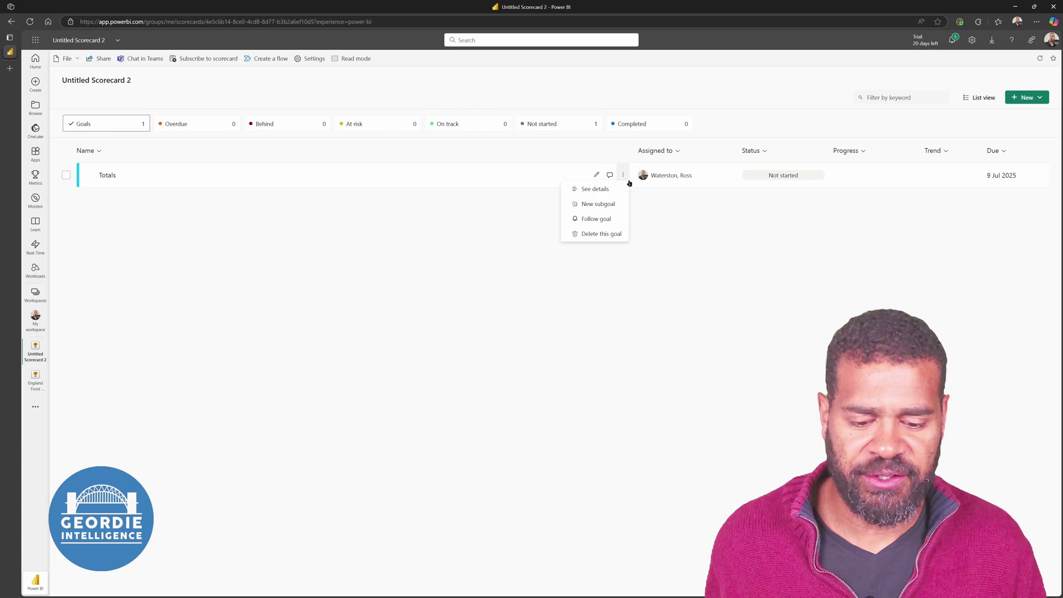
left_click(598, 204)
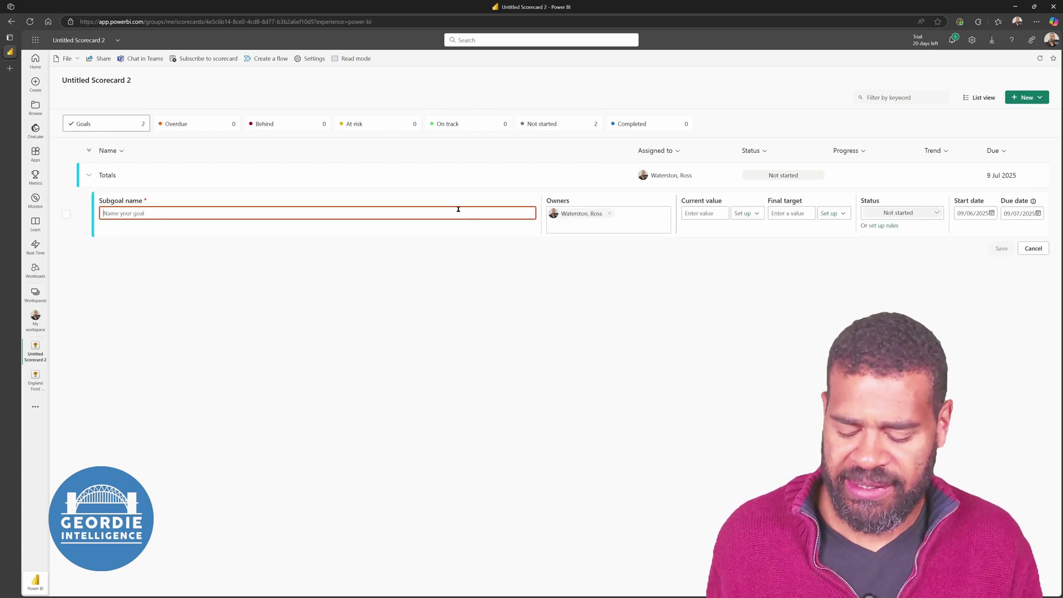
type("Businesses")
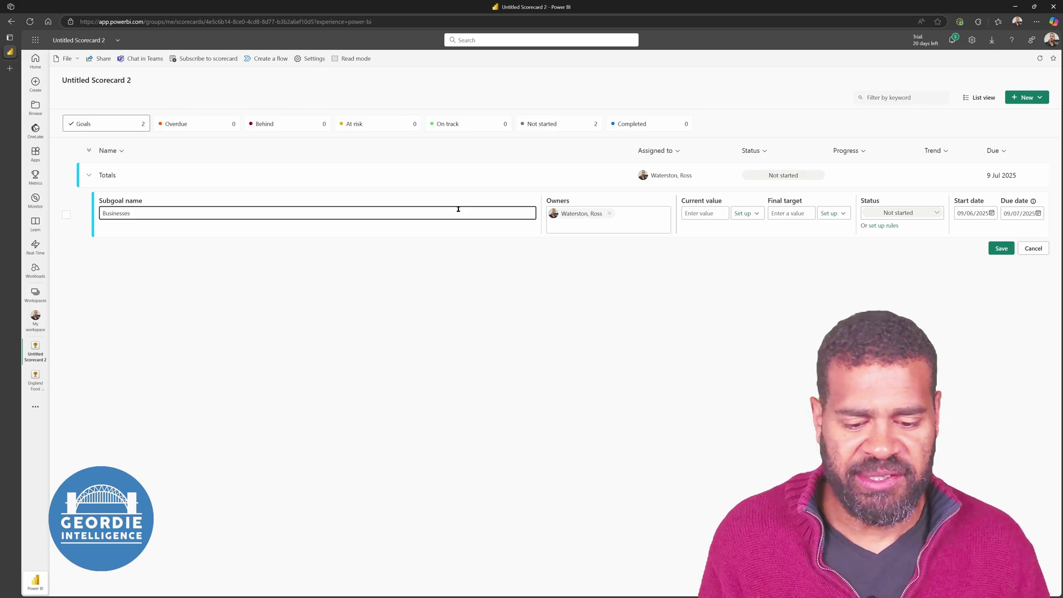
- Connect the Businesses subgoal's current value to the Businesses in England card on the Food Hygine Report's Inspected Locations page
left_click(712, 214)
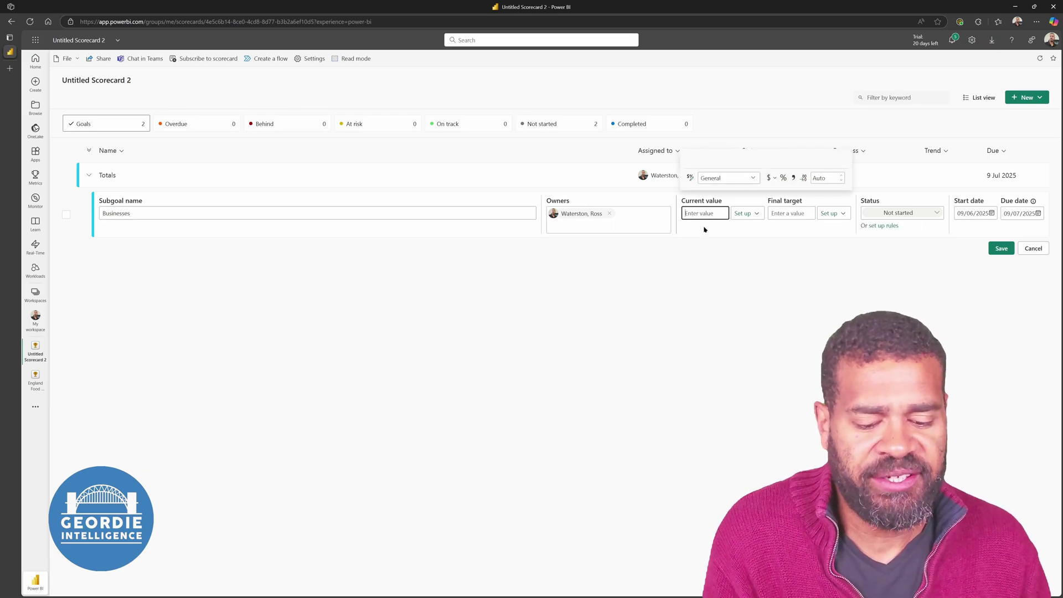
left_click(745, 213)
left_click(731, 256)
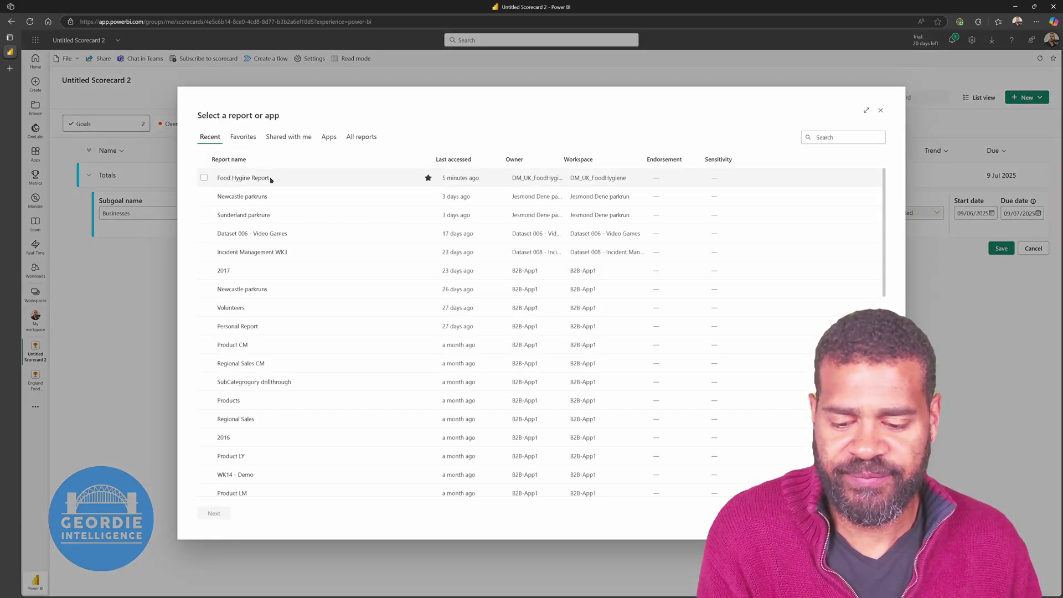
left_click(250, 177)
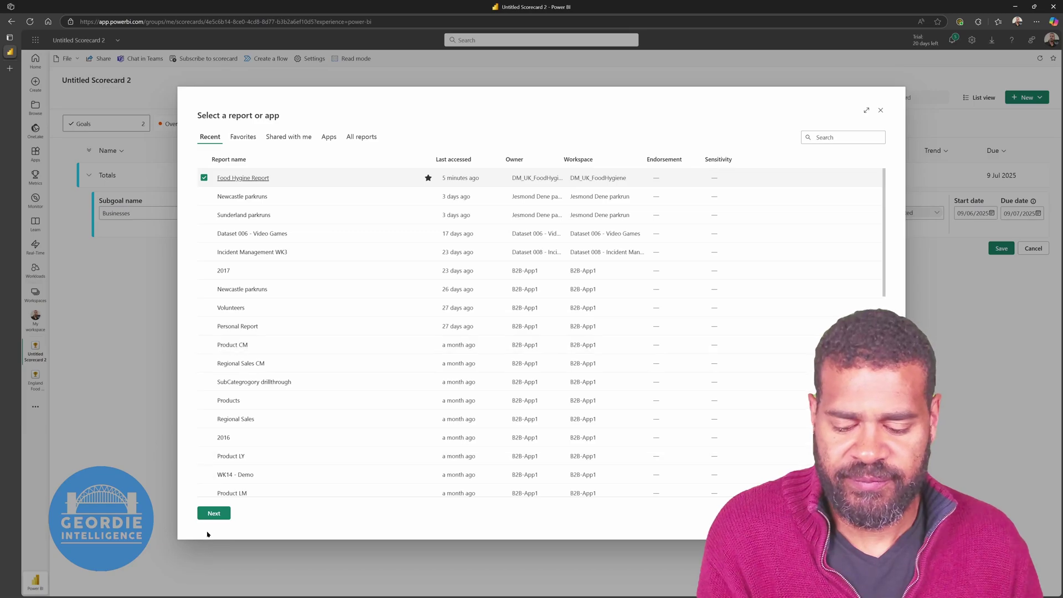
left_click(215, 514)
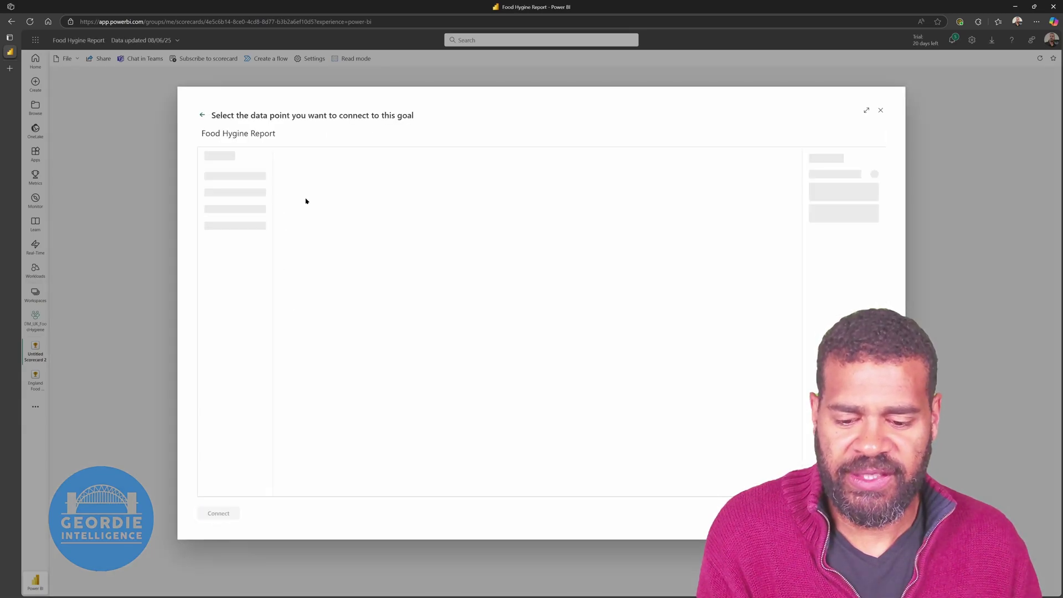
left_click(338, 206)
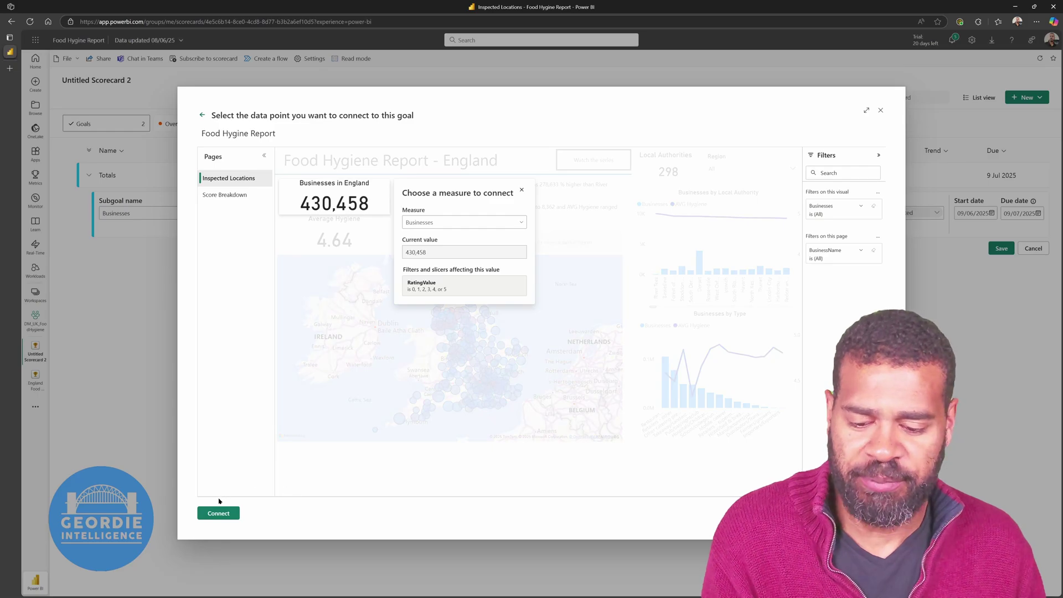
left_click(218, 512)
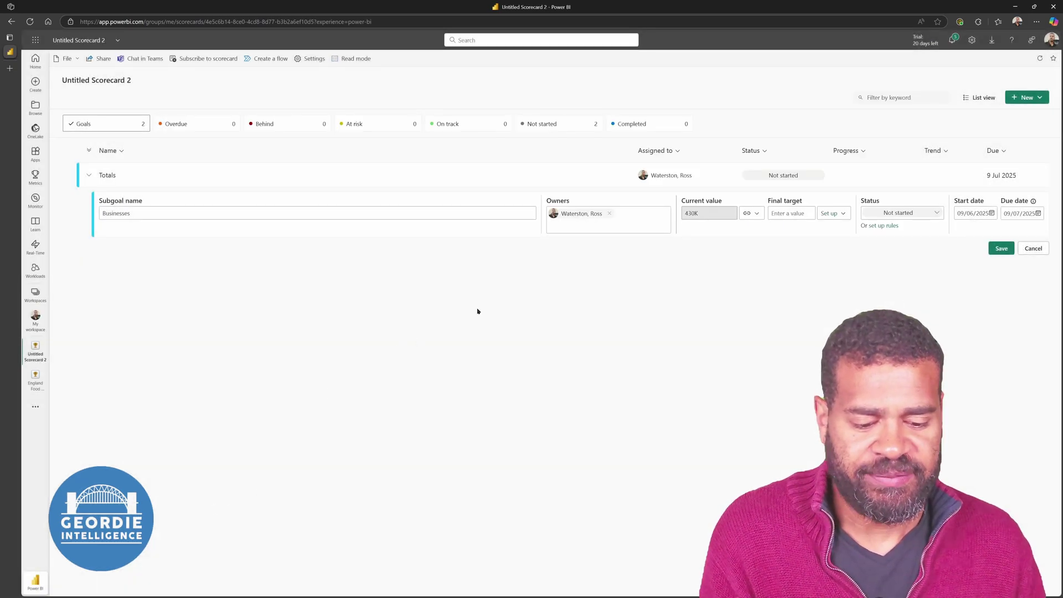
- Set the Businesses subgoal's final target to 450000 and its status to On track, and save the subgoal
left_click(801, 214)
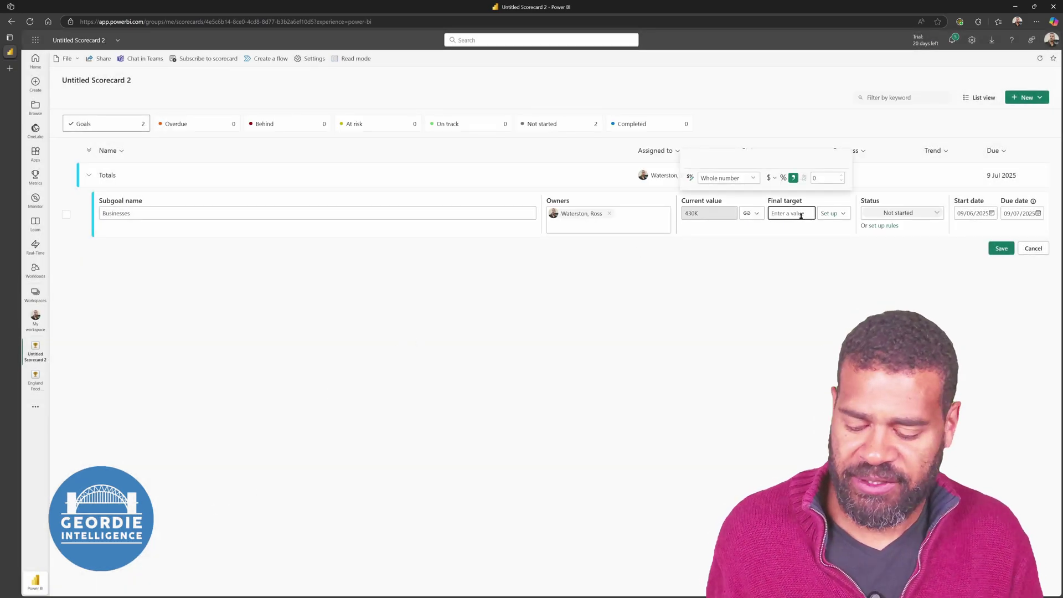
type("450")
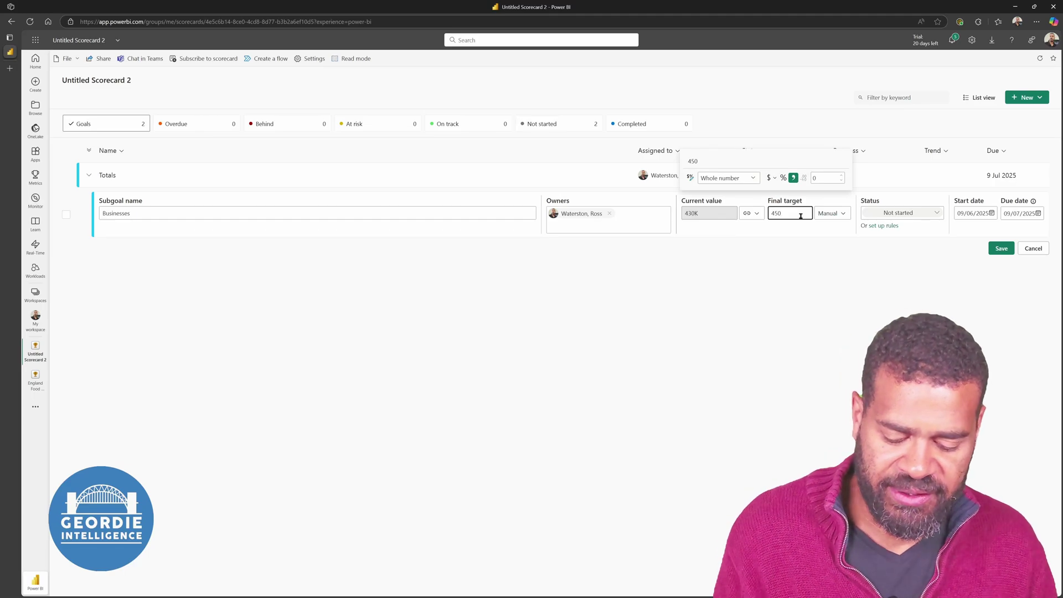
type("000")
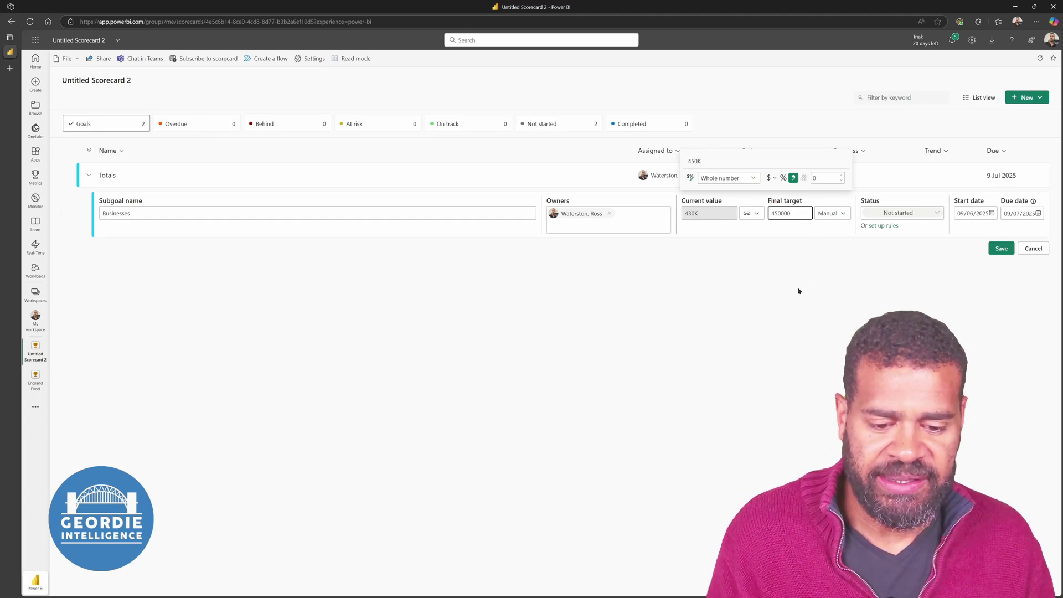
left_click(798, 291)
left_click(903, 216)
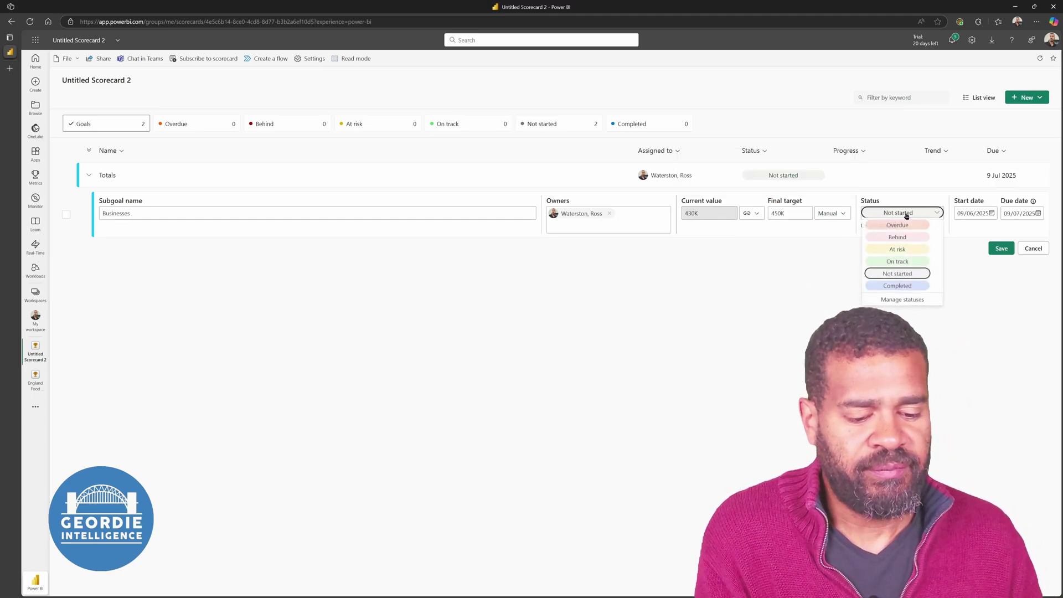
left_click(893, 263)
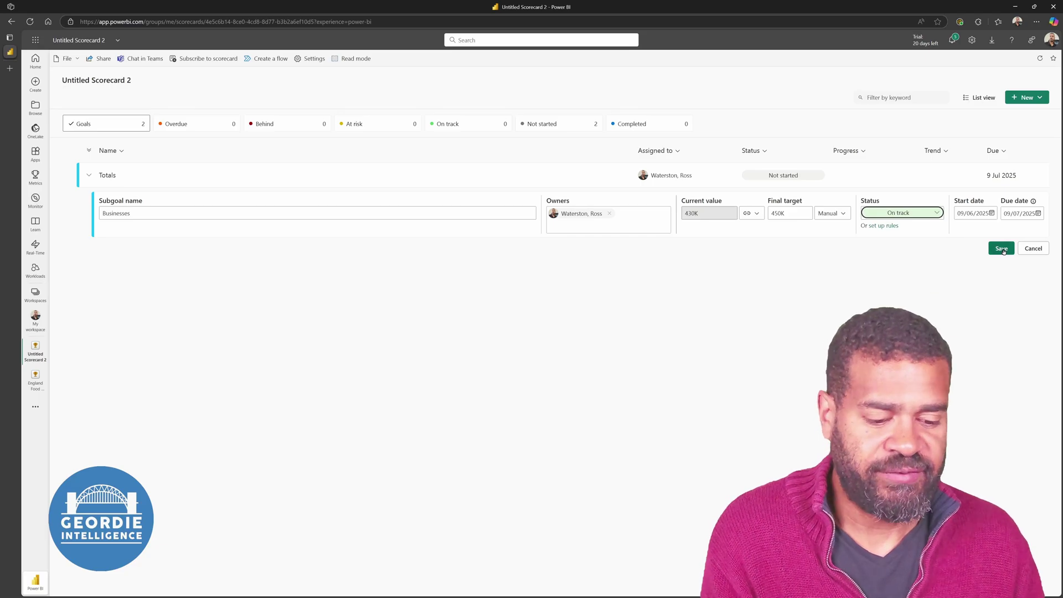
left_click(965, 214)
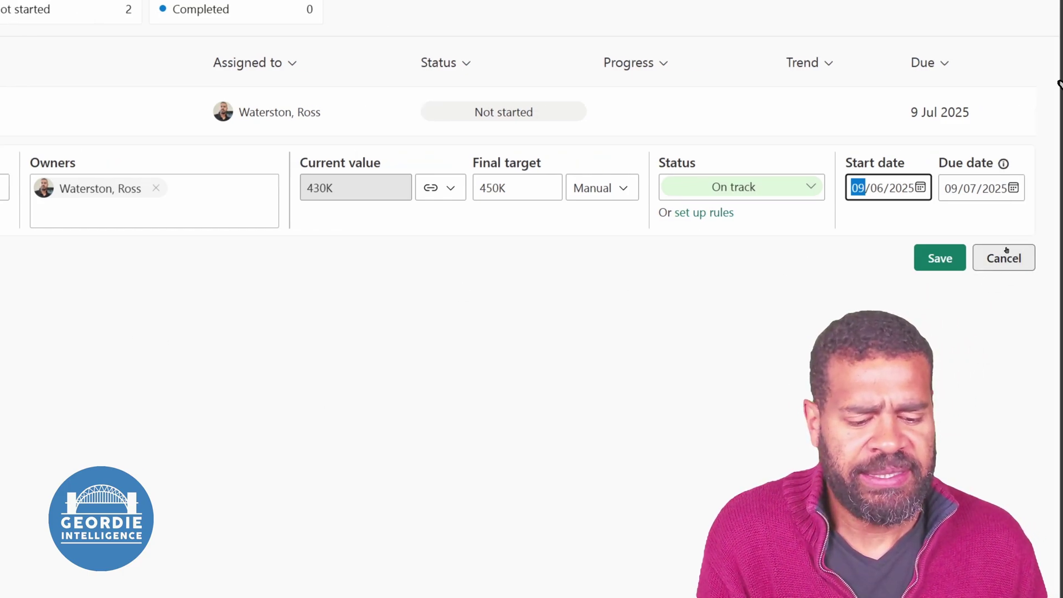
left_click(946, 265)
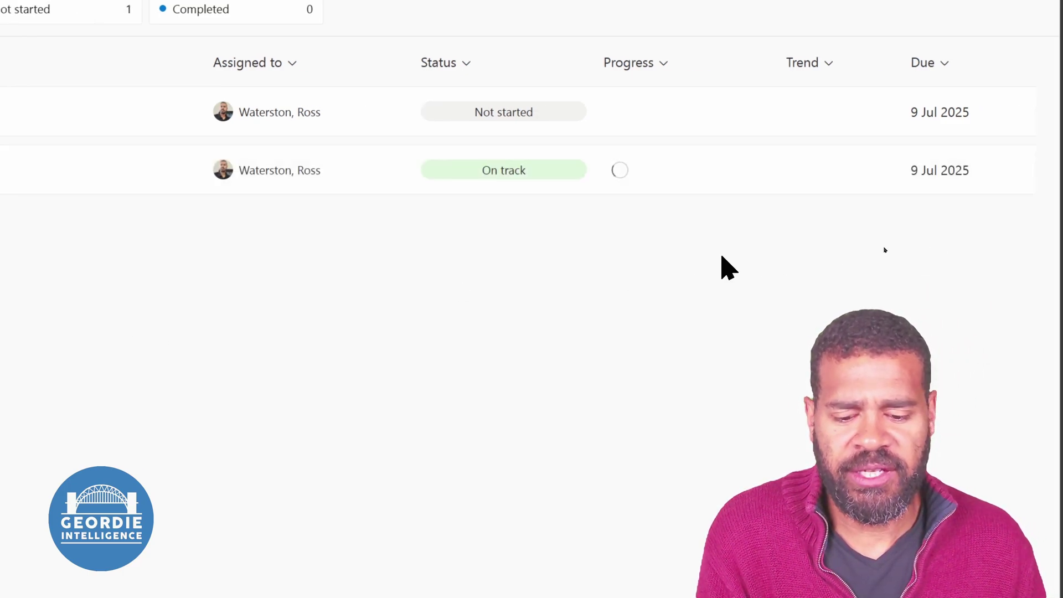
- Add a second subgoal named Newcastle parkruners under the Totals goal
mouse_move(313, 111)
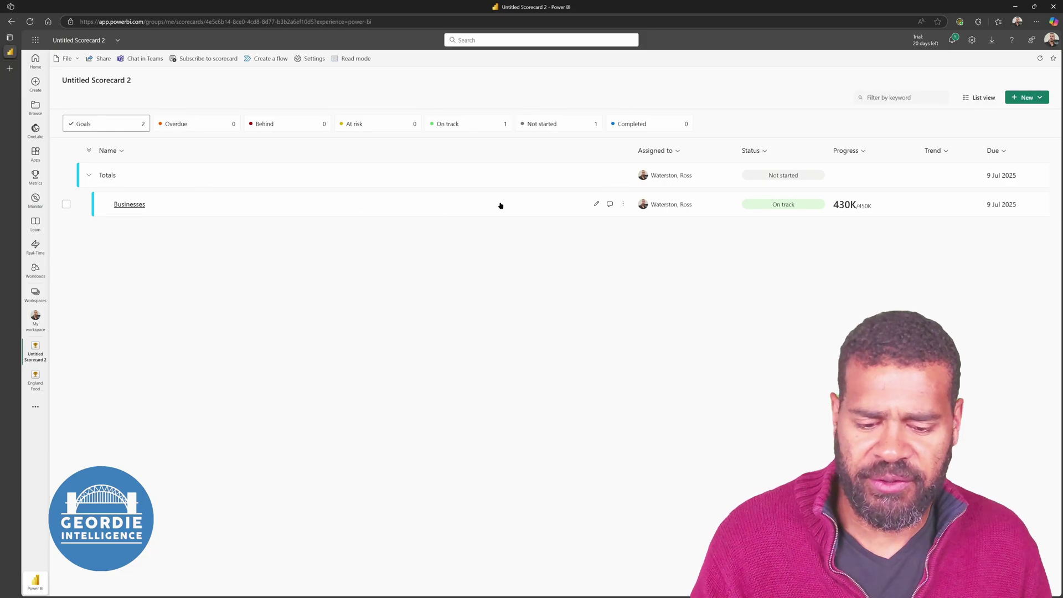
left_click(623, 175)
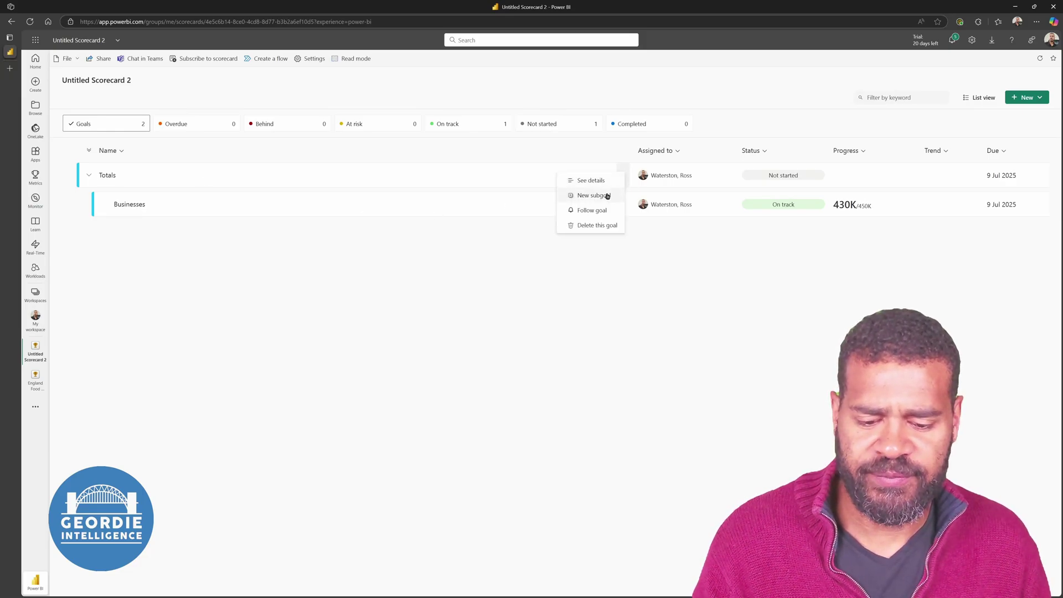
left_click(608, 196)
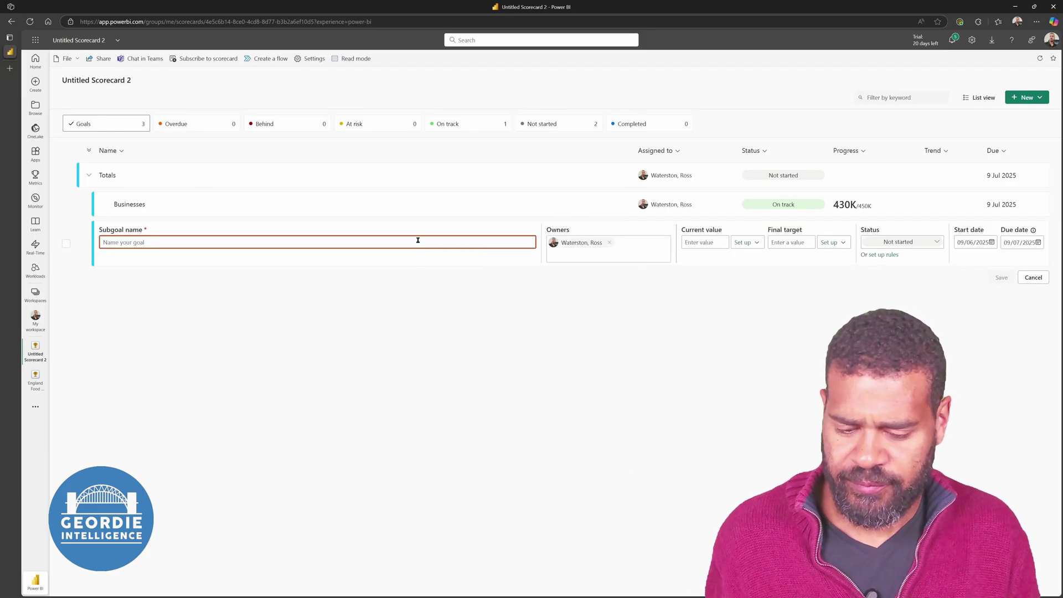
type("Newcastle ")
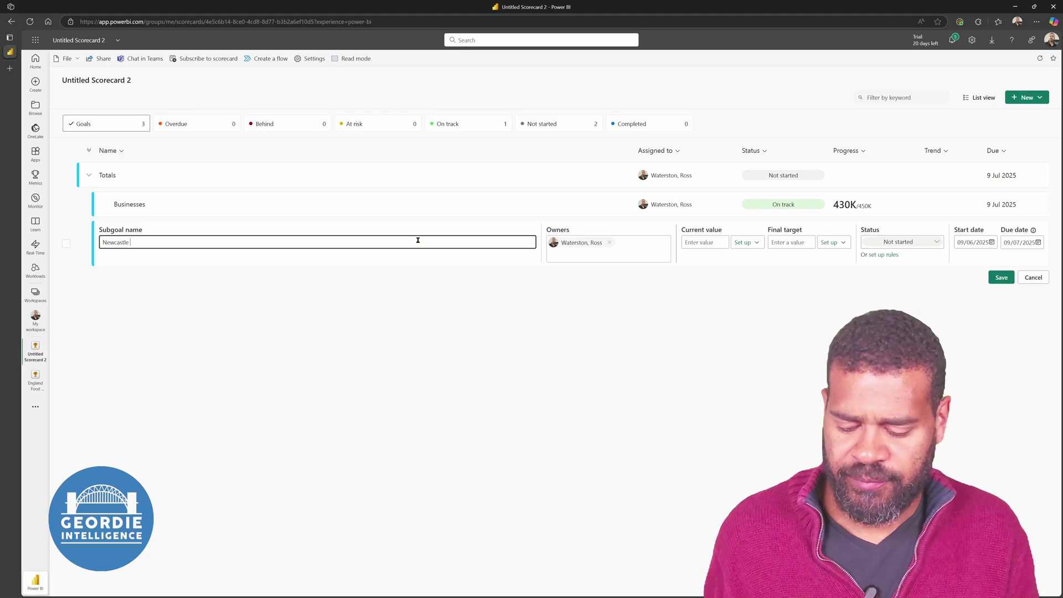
type("parkruners")
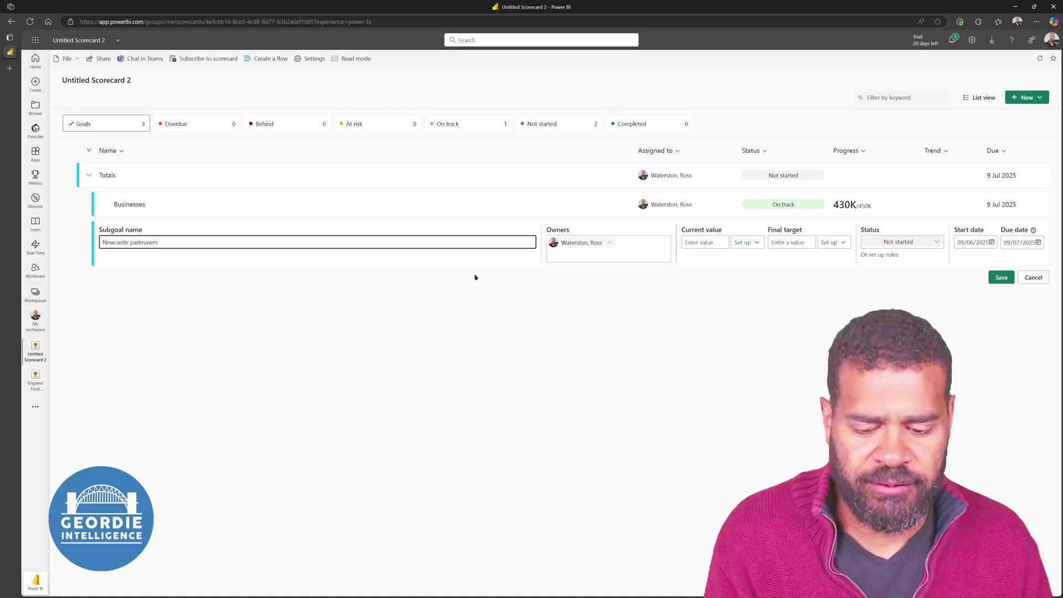
left_click(490, 281)
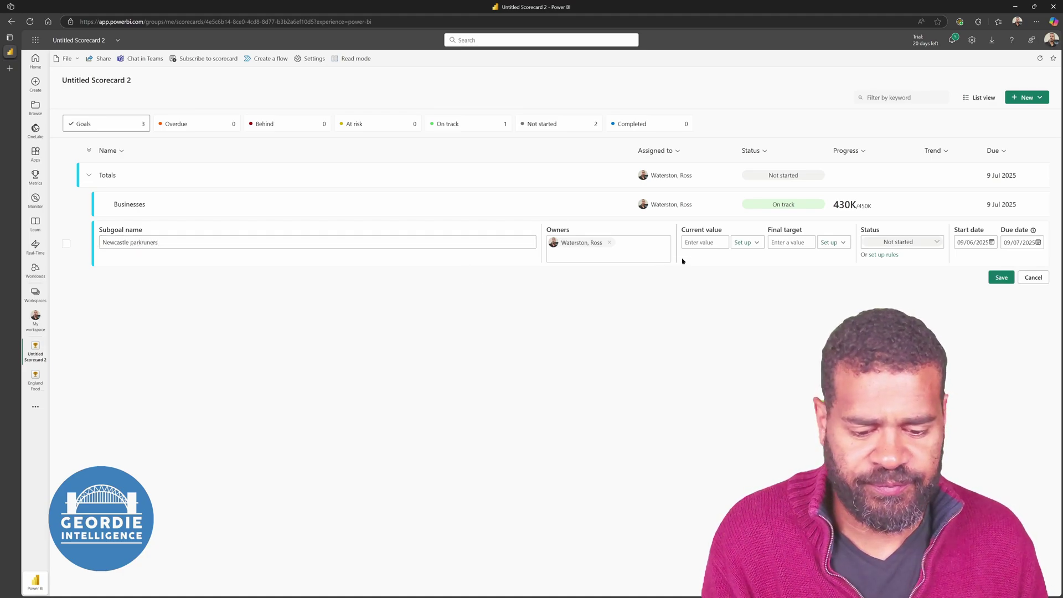
- Connect the Newcastle parkruners subgoal's current value to the Finishers measure of the All Finishers card in the Jesmond Dene workspace's Newcastle parkruns report
left_click(746, 242)
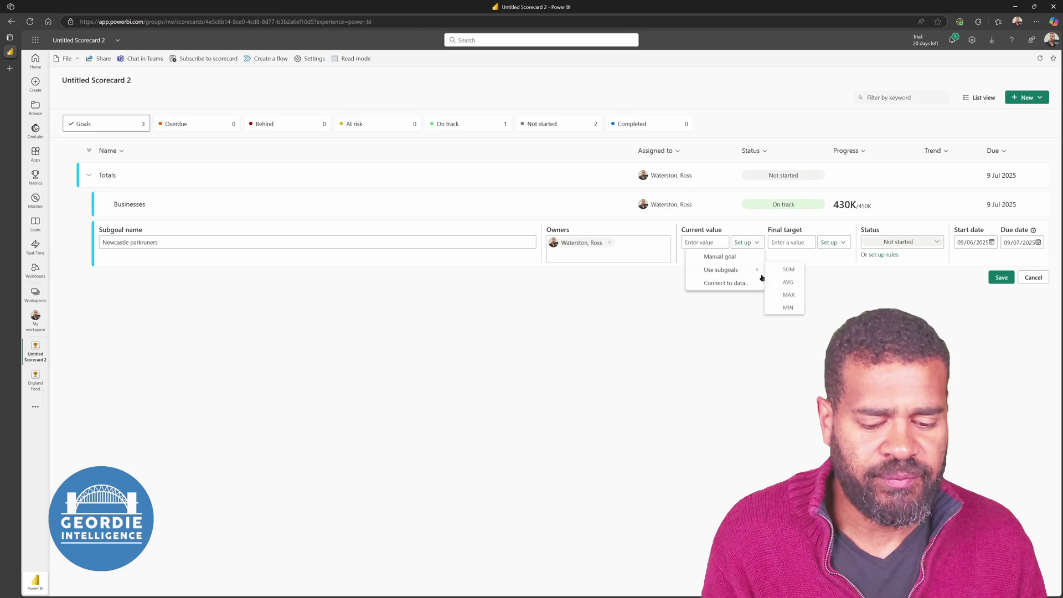
left_click(724, 282)
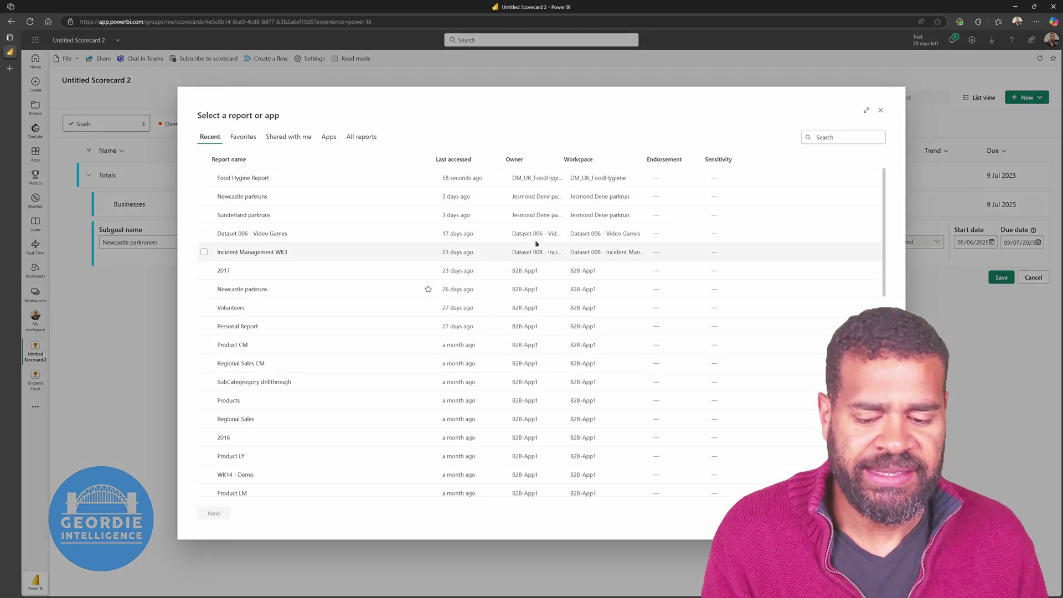
left_click(237, 197)
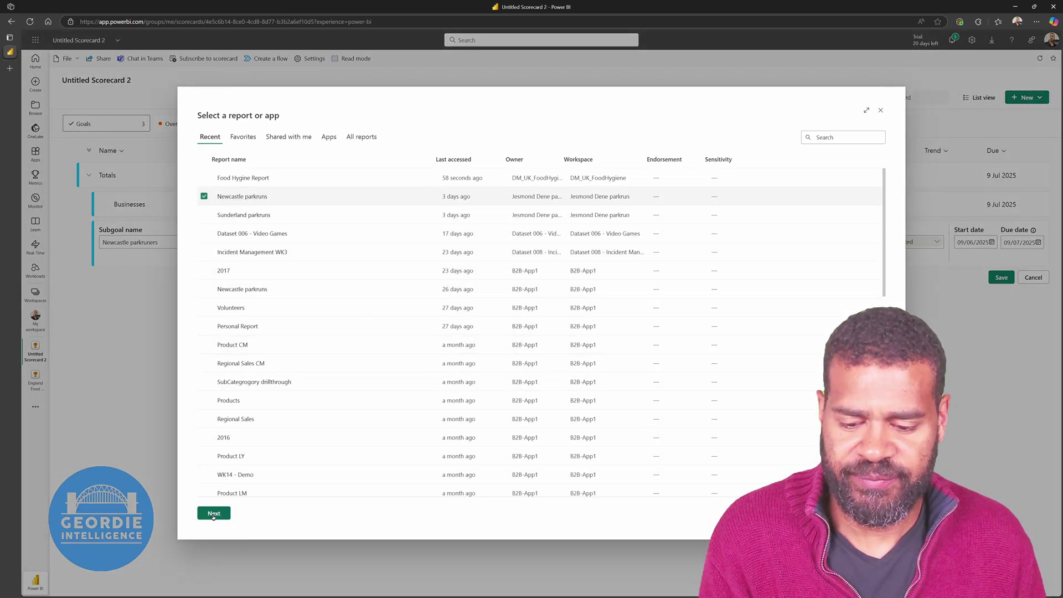
left_click(213, 514)
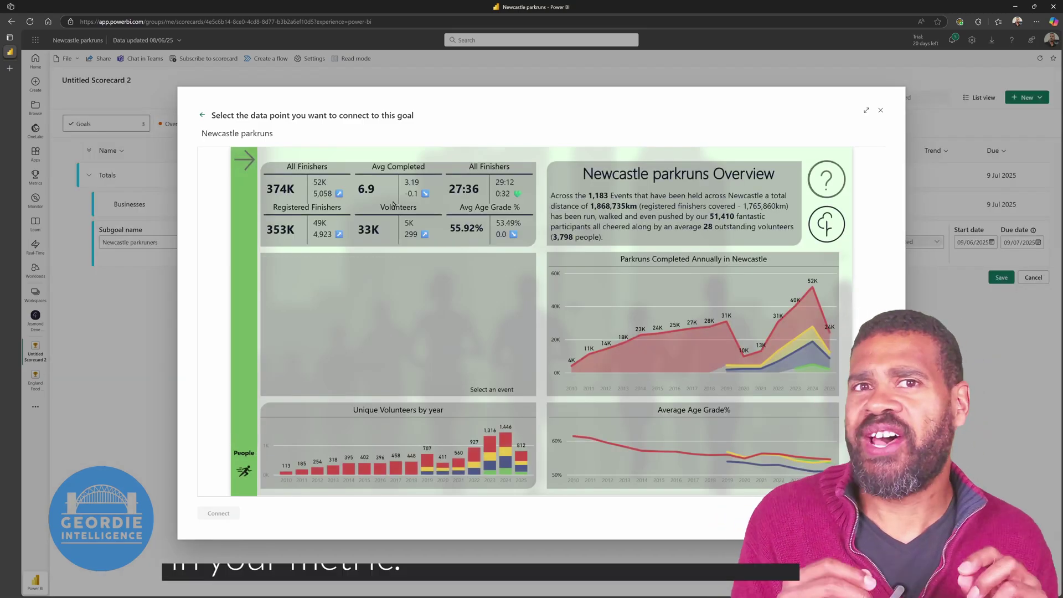
left_click(277, 192)
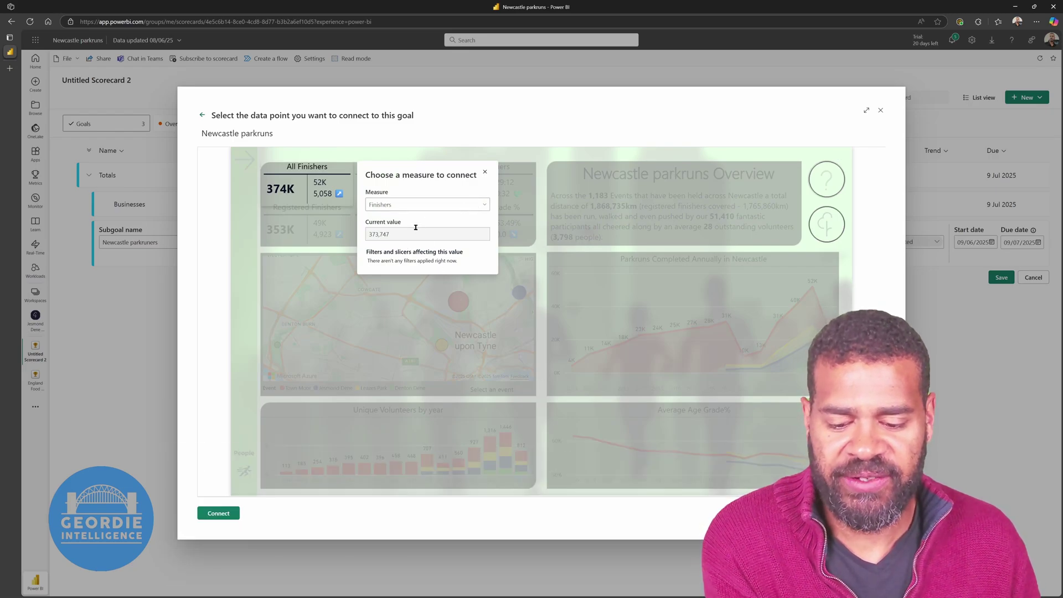
left_click(218, 513)
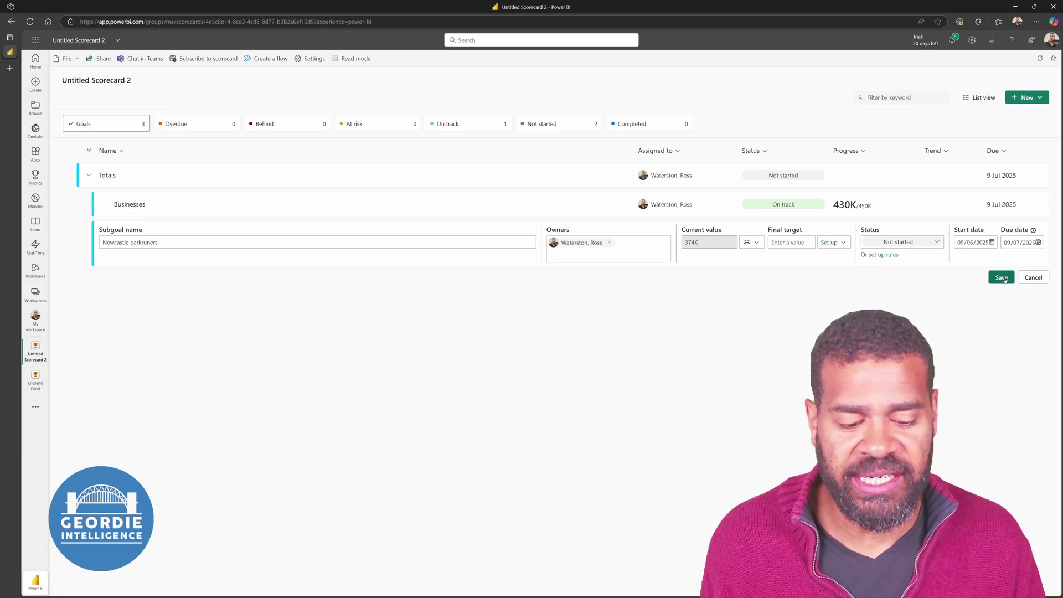
- Set the Newcastle parkruners subgoal's final target to 400000 and its status to On track, and save the subgoal
left_click(796, 244)
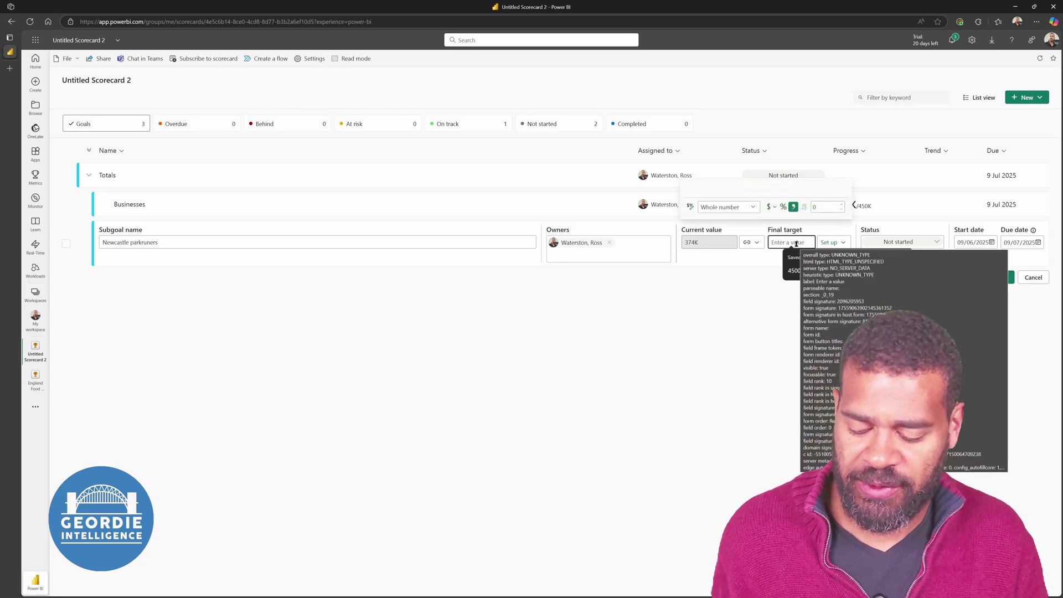
type("400000")
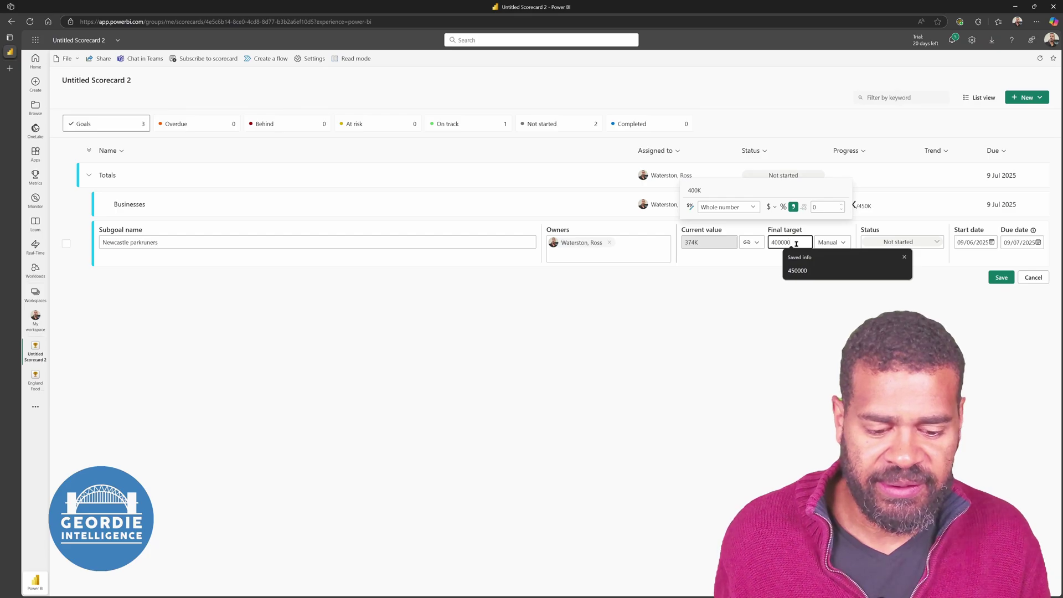
key("Tab")
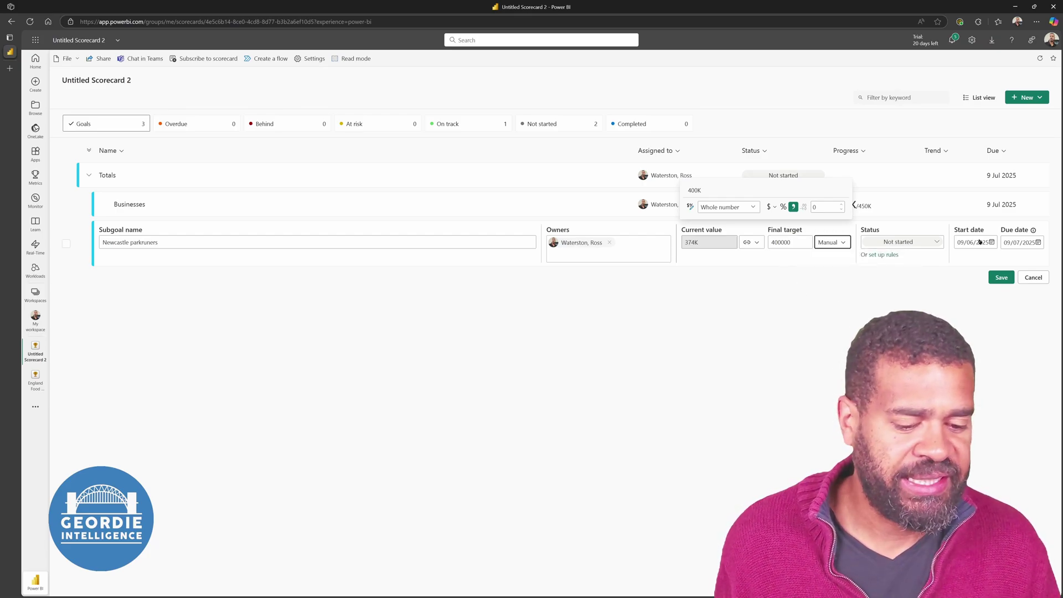
left_click(932, 242)
left_click(897, 291)
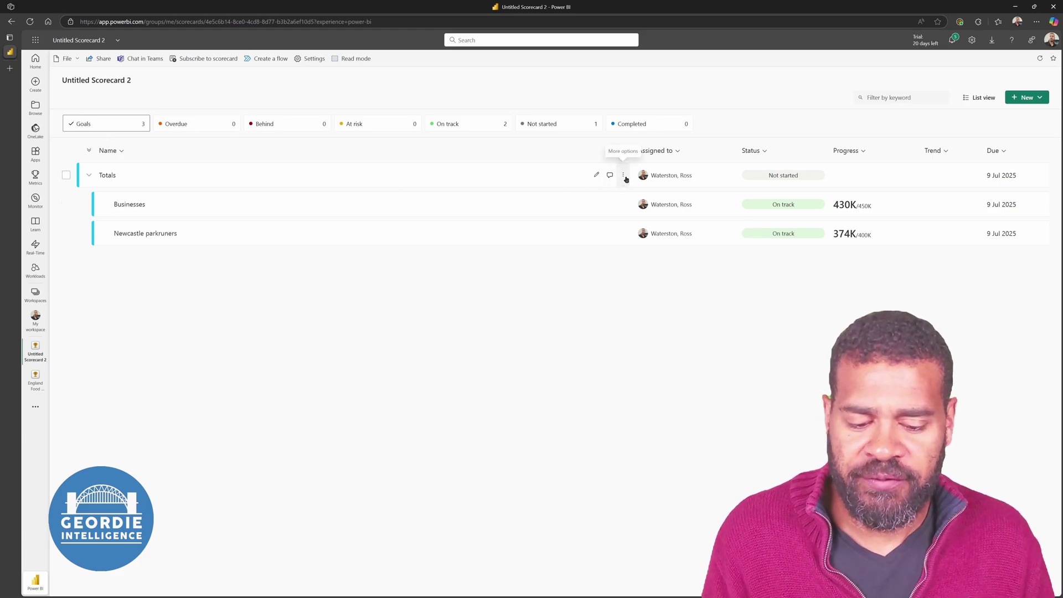
- Edit the Totals goal so its current value is calculated as the SUM of its subgoals
left_click(624, 176)
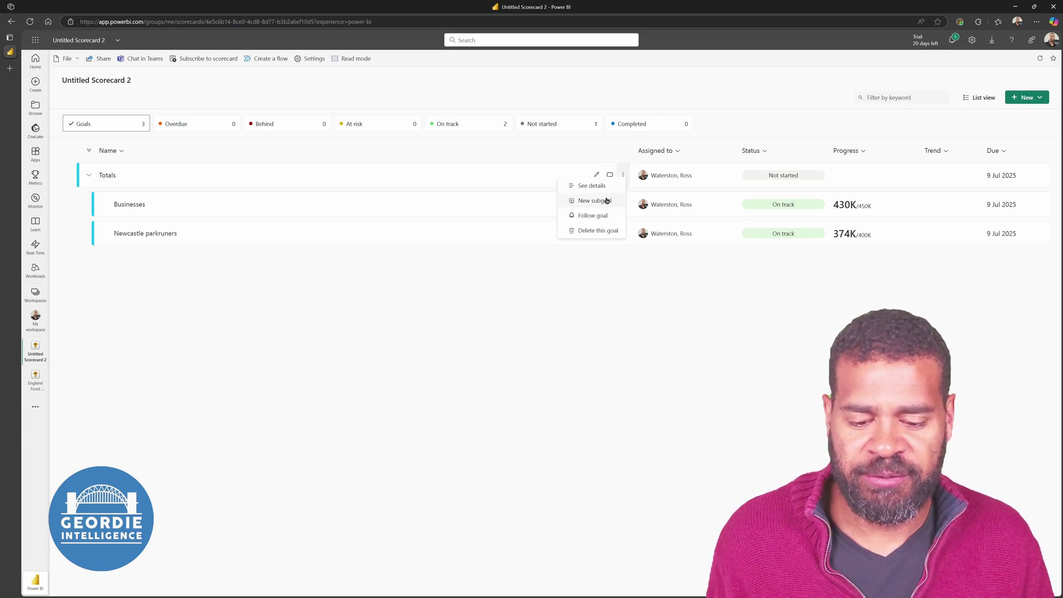
left_click(524, 182)
left_click(596, 174)
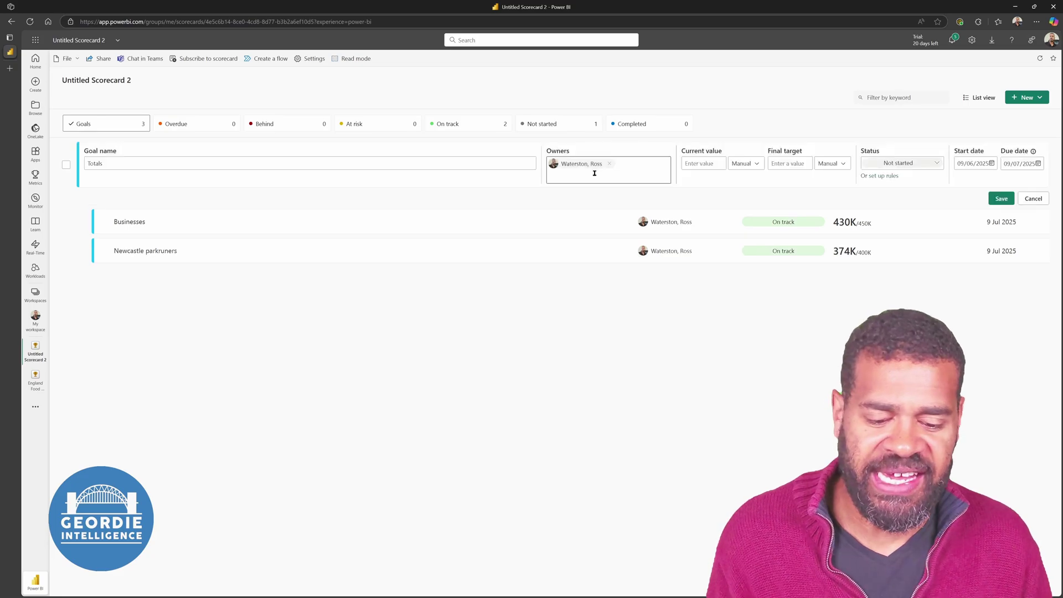
left_click(743, 163)
mouse_move(708, 194)
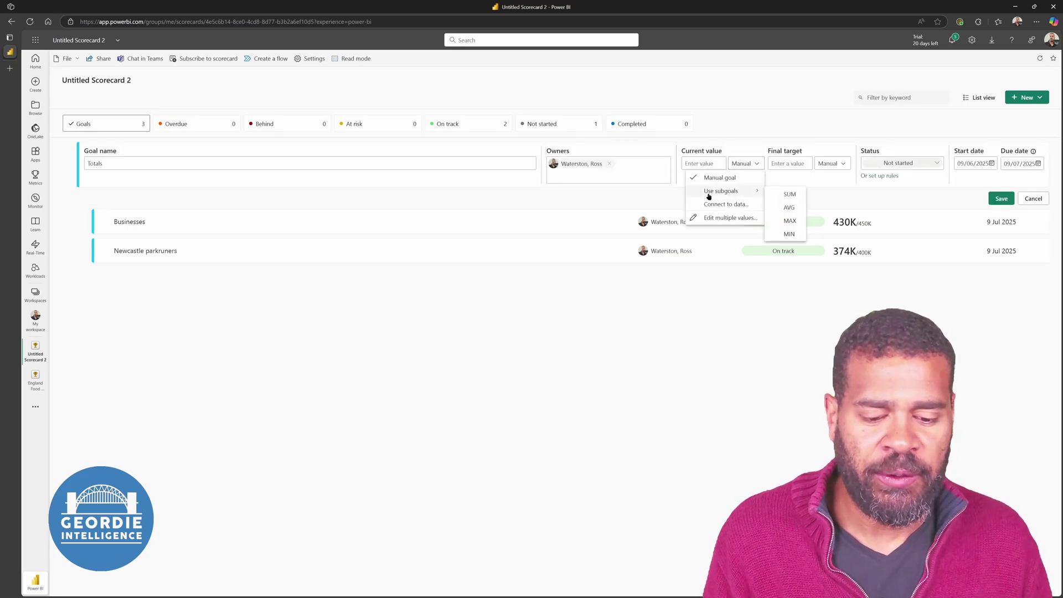
left_click(789, 194)
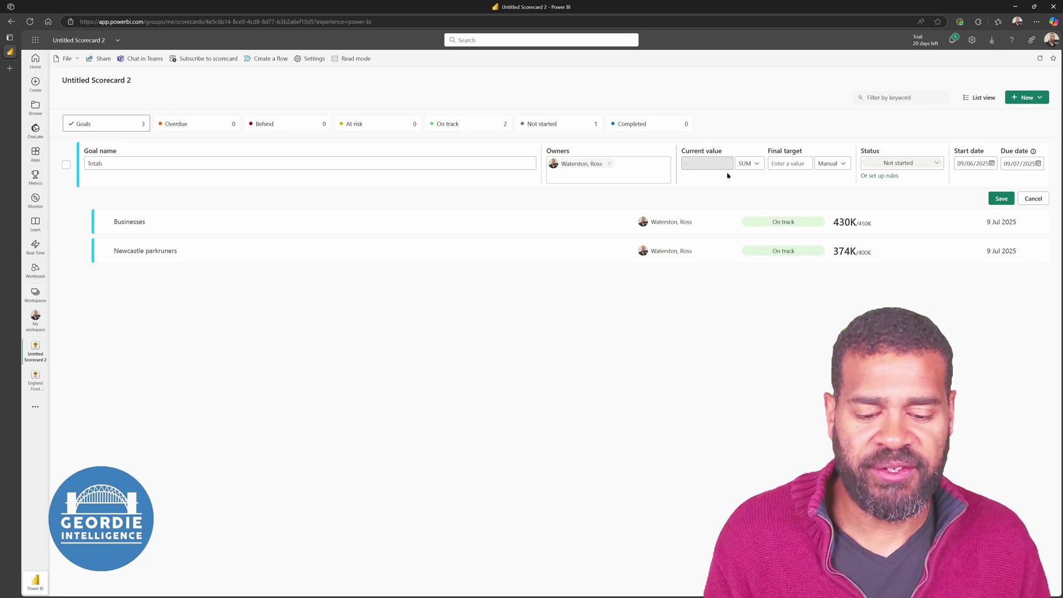
- Set the Totals goal's final target to 850000 and its status to On track, and save the goal
left_click(797, 166)
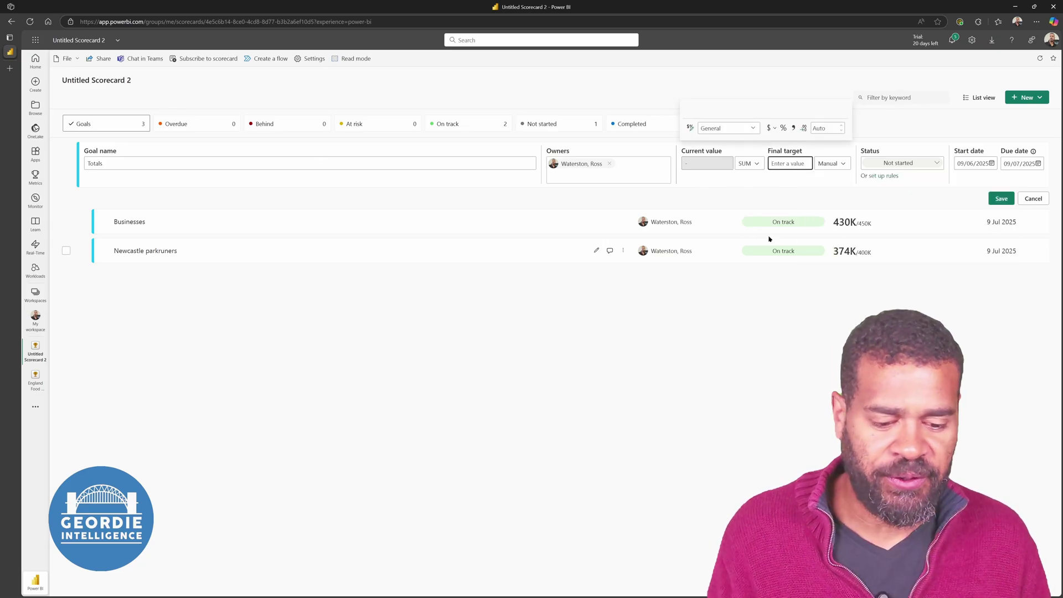
type("8")
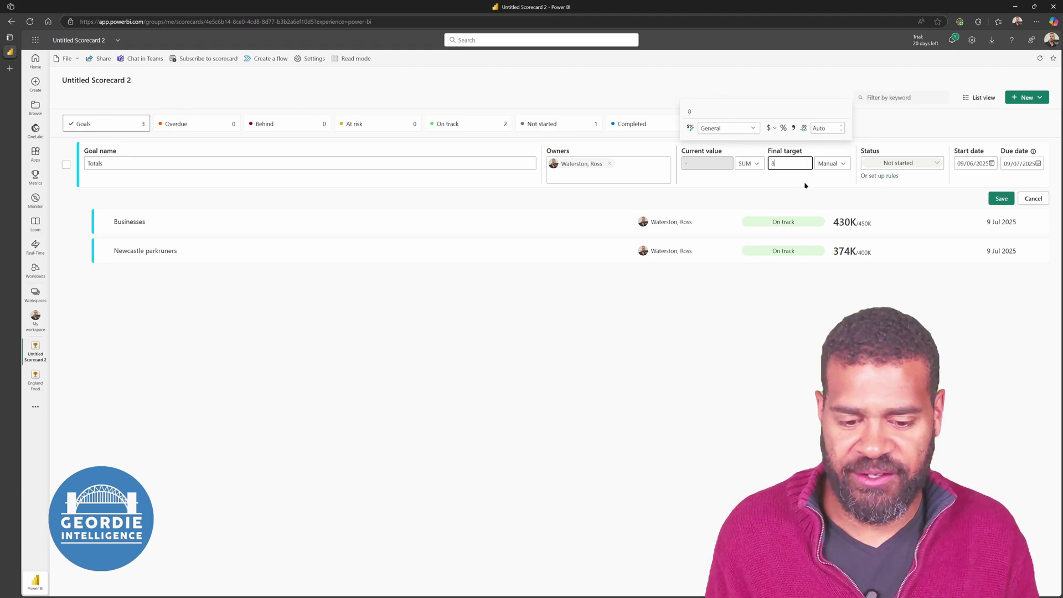
type("50000")
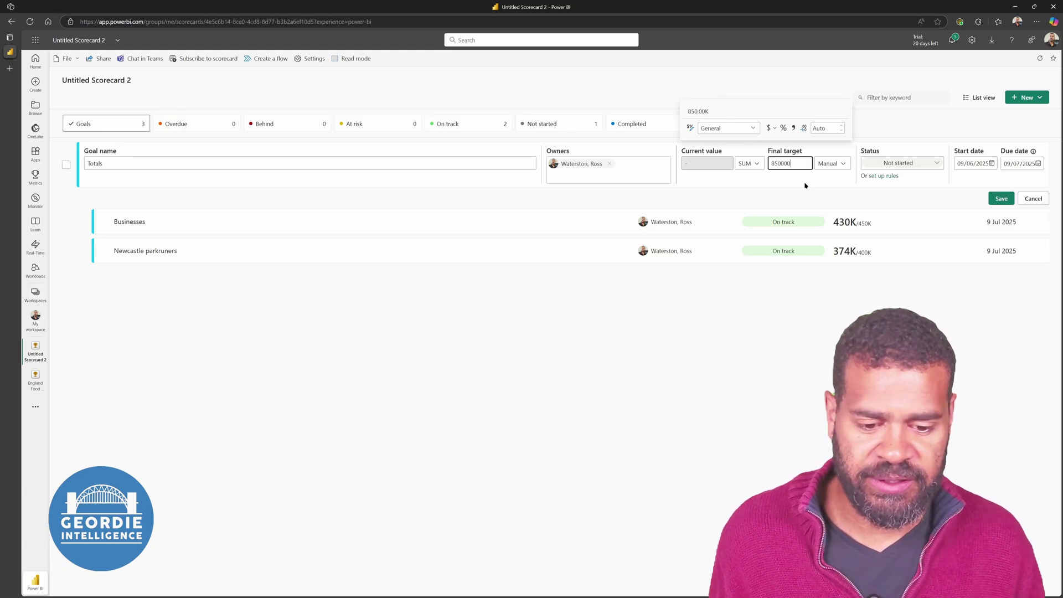
left_click(805, 185)
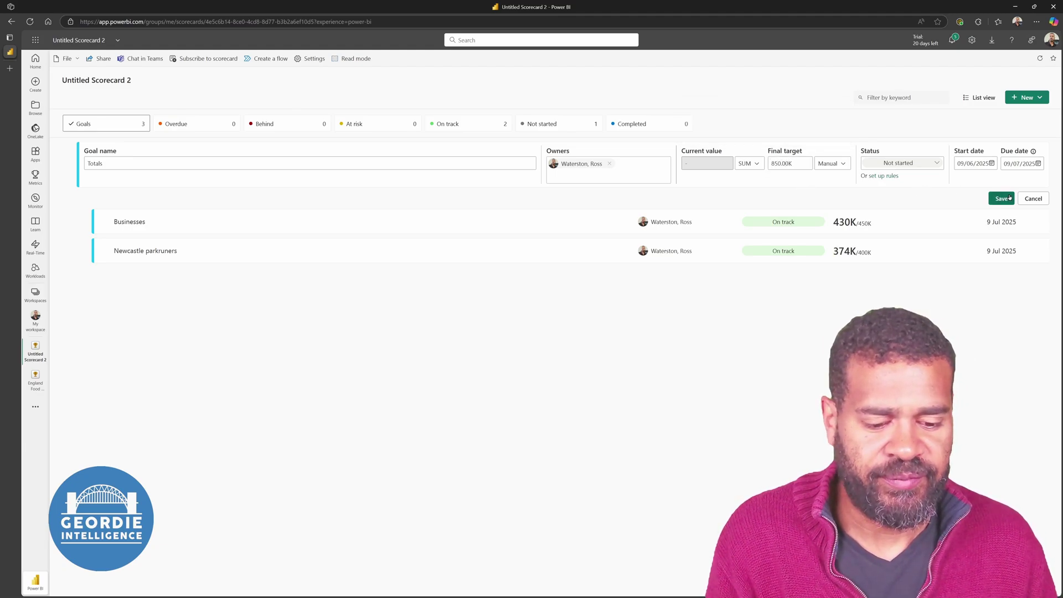
left_click(920, 163)
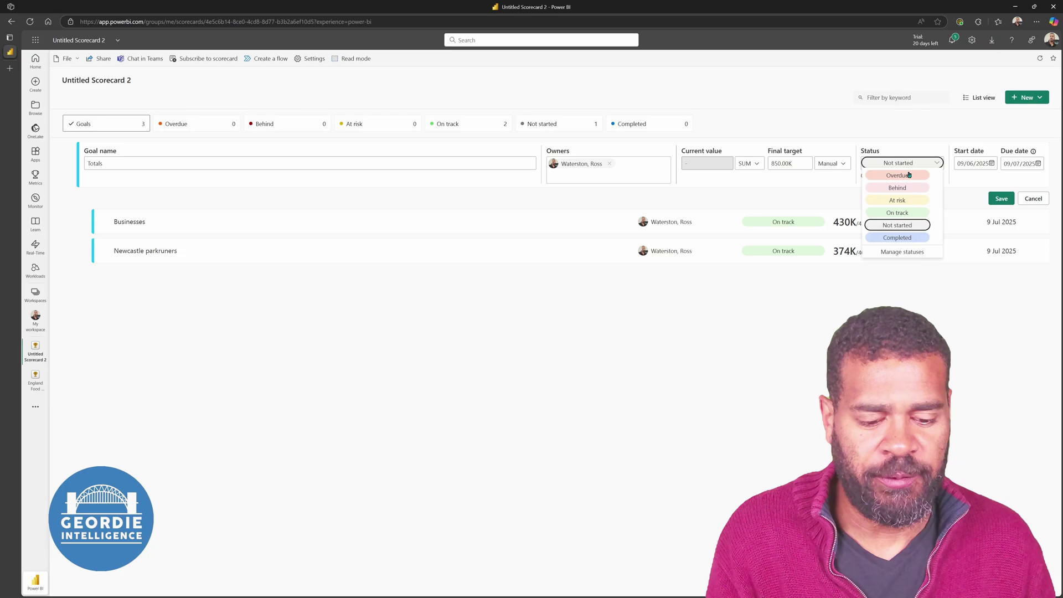
left_click(899, 210)
left_click(1000, 198)
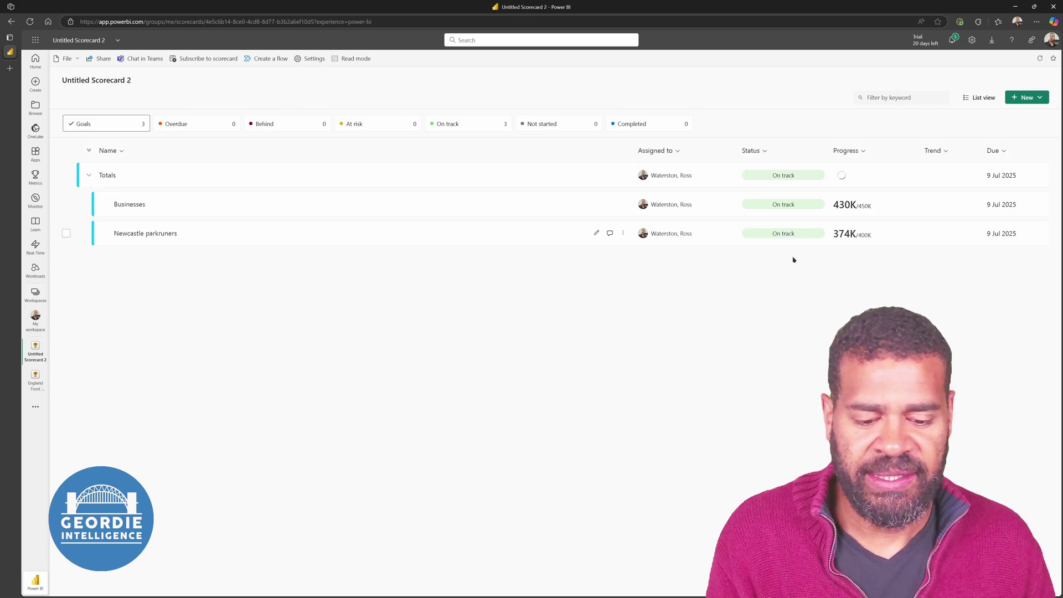
- Check the Totals goal's progress and view the Businesses subgoal's details
mouse_move(852, 178)
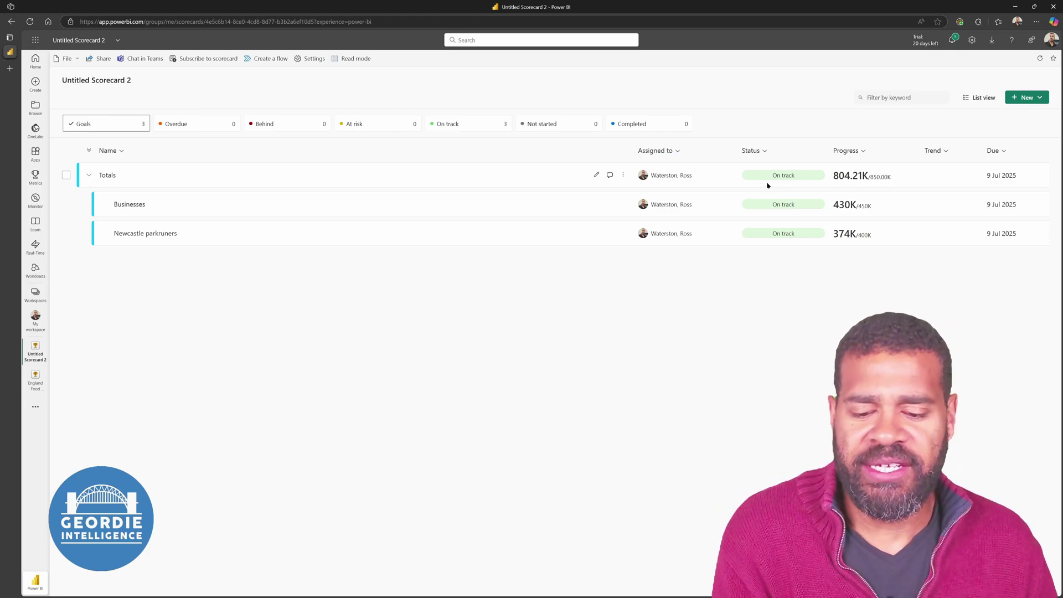
left_click(124, 205)
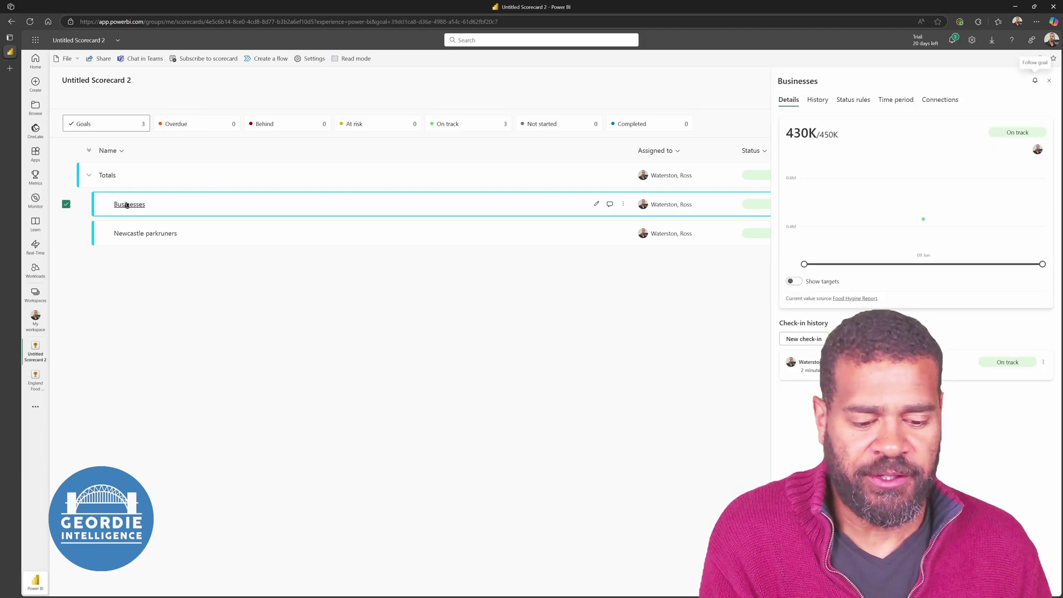
left_click(123, 205)
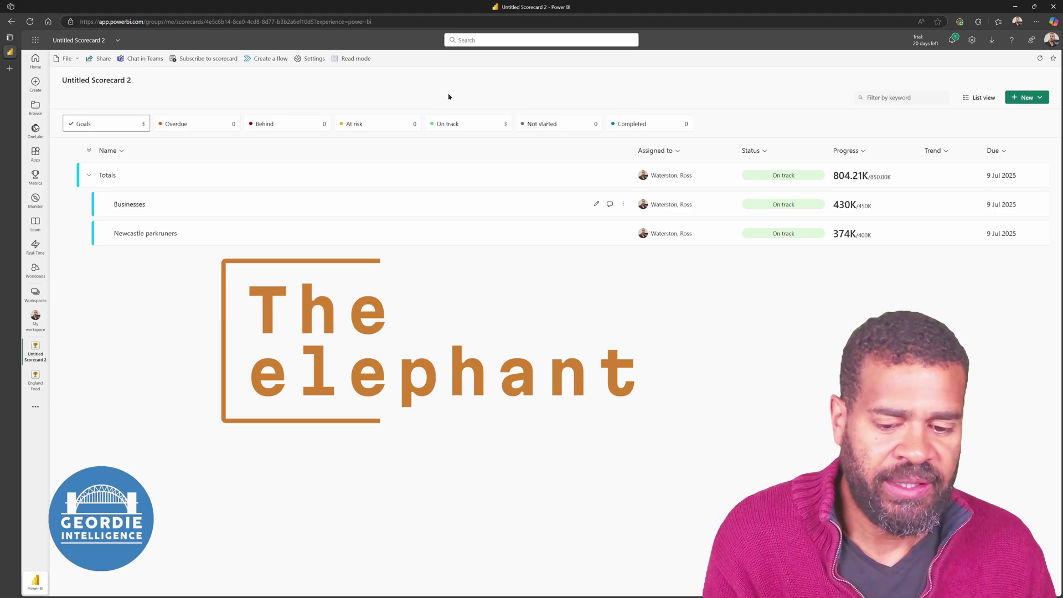
- Switch the scorecard to read mode and review the Businesses subgoal's details, time period, history and connections
left_click(354, 58)
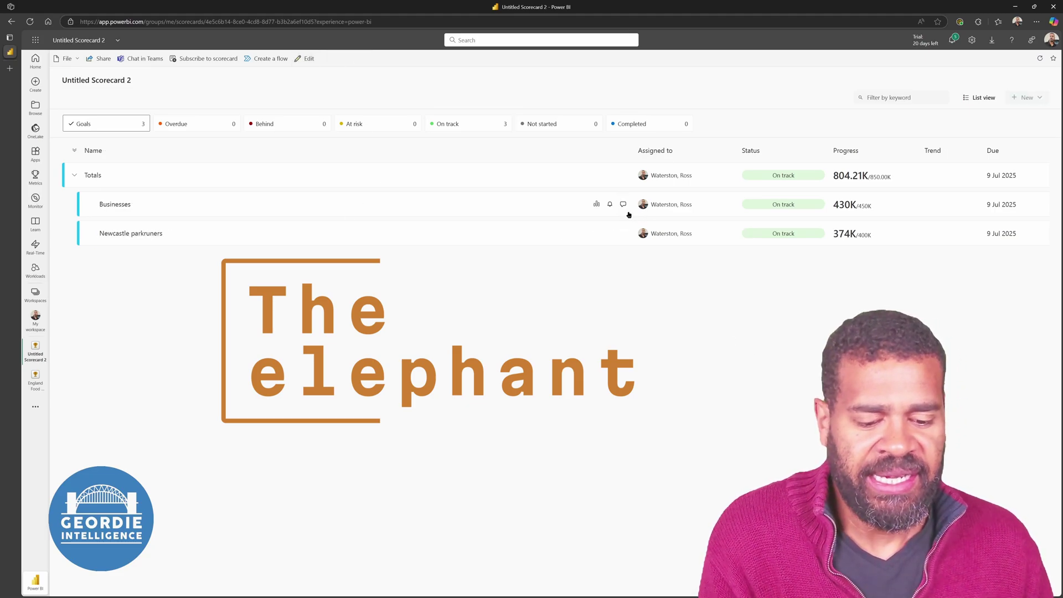
left_click(265, 203)
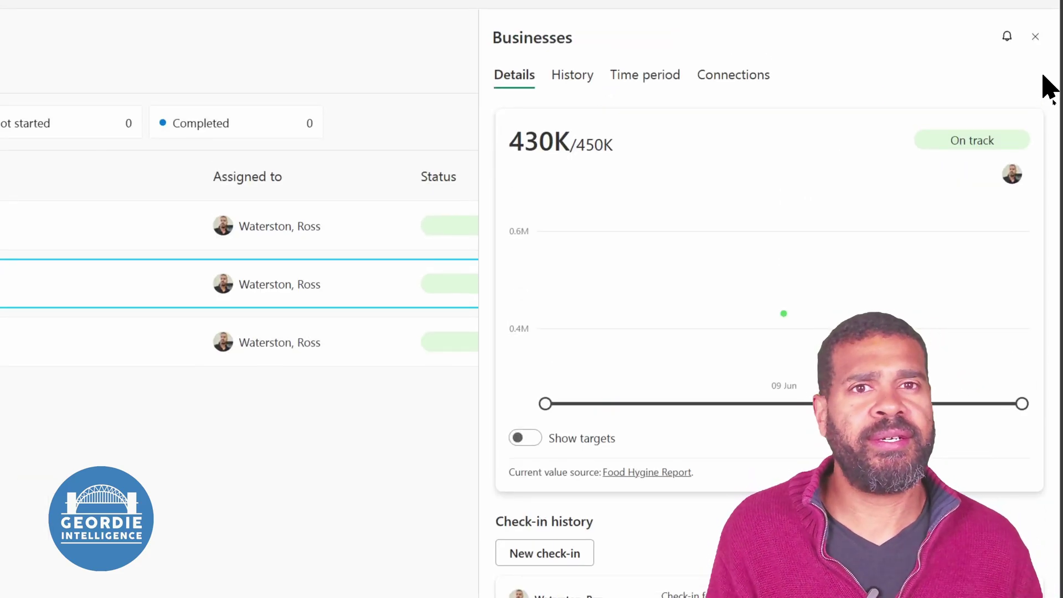
left_click(642, 77)
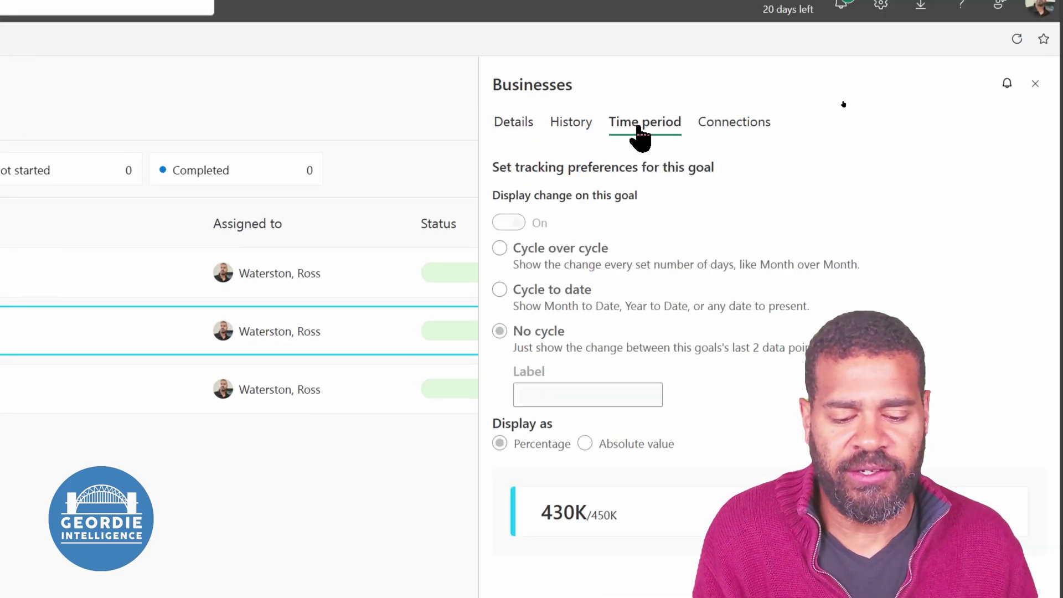
left_click(566, 128)
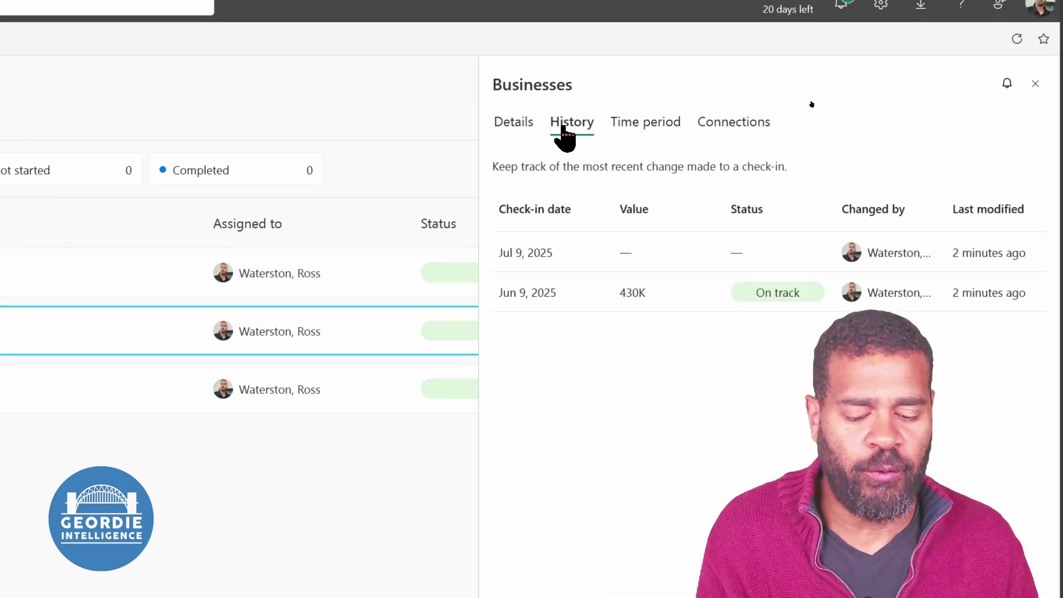
left_click(728, 128)
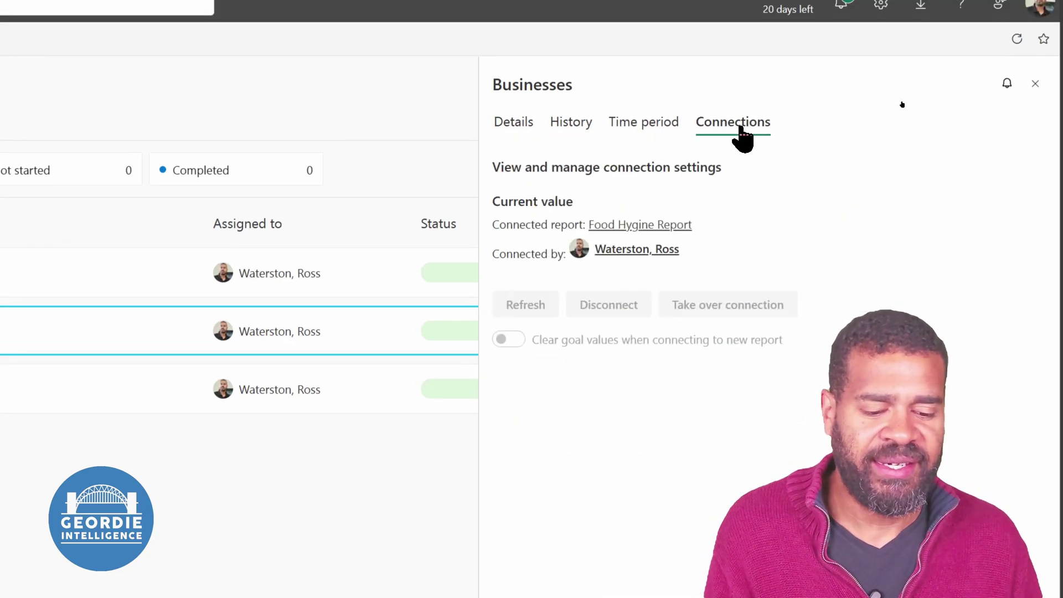
left_click(513, 129)
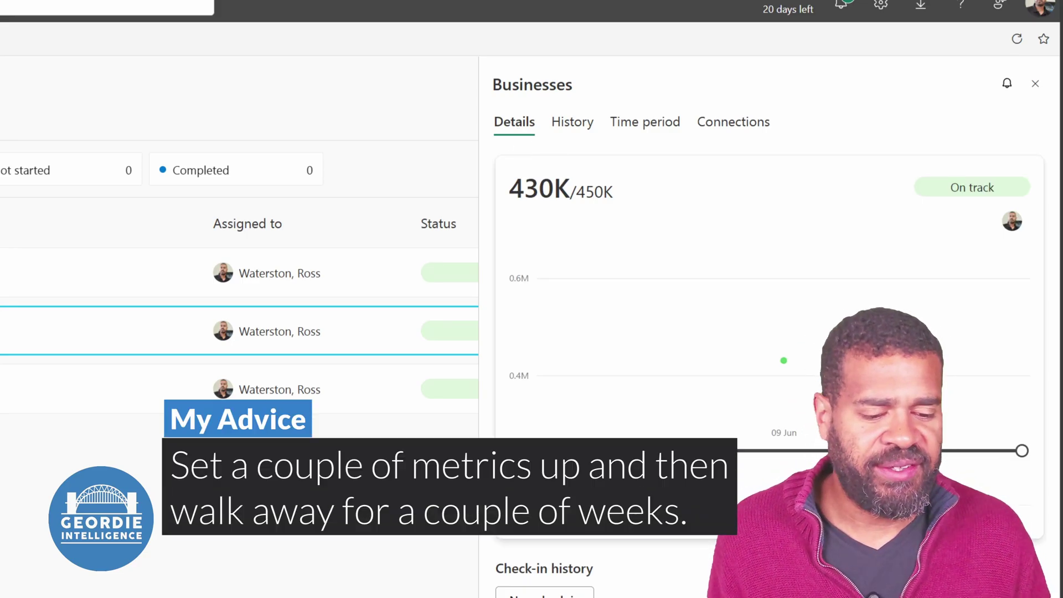
left_click(1034, 84)
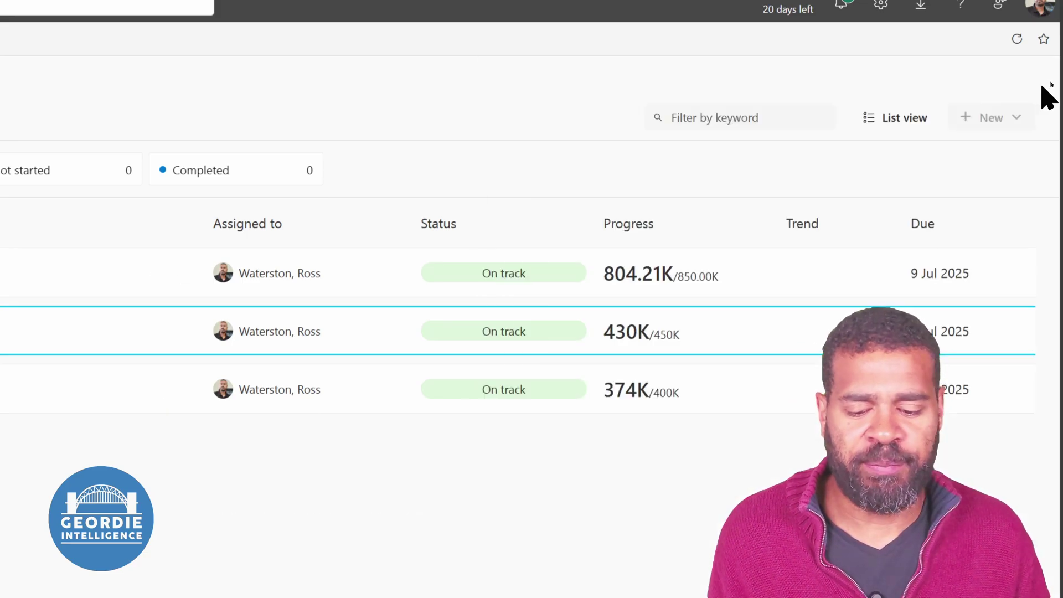